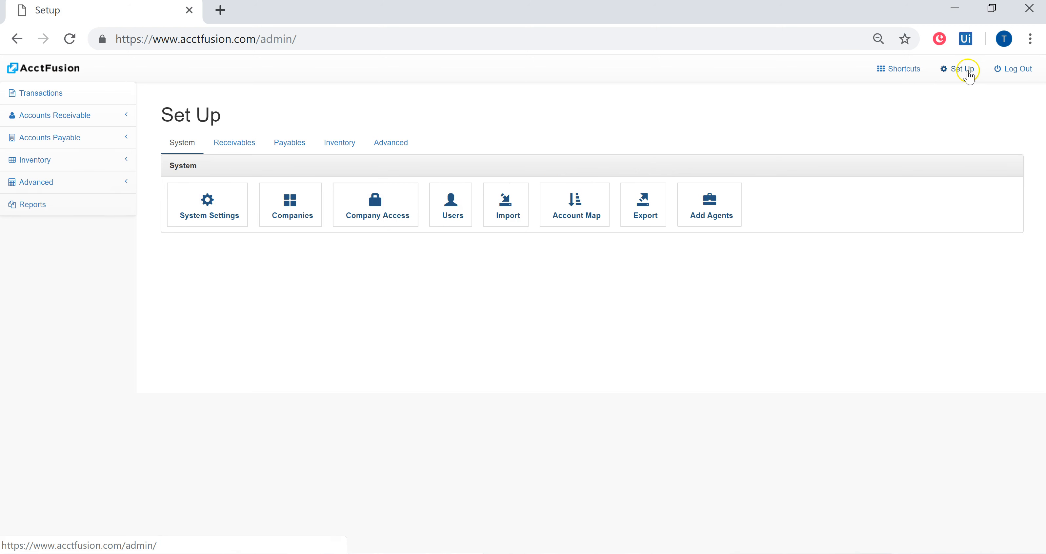
# - Open the data import page and review the required file column order and the Trial Balance balancing rule
pyautogui.click(519, 215)
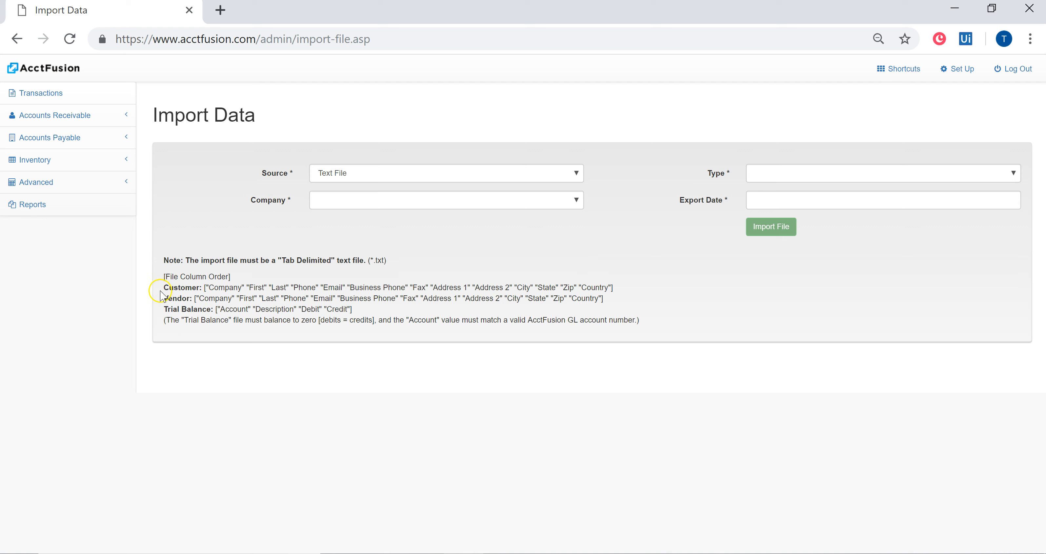
pyautogui.moveTo(165, 288); pyautogui.dragTo(613, 289)
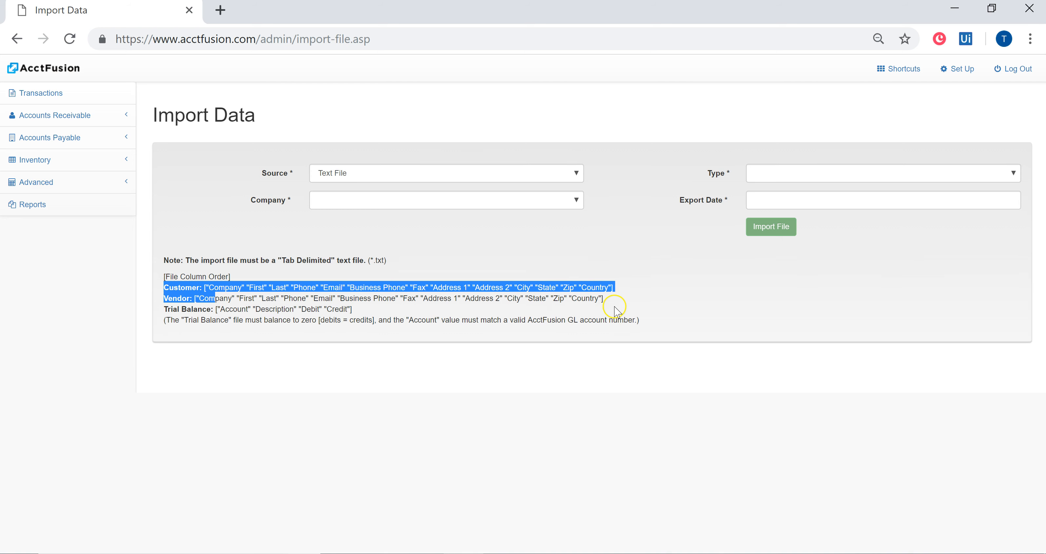
pyautogui.moveTo(167, 311); pyautogui.dragTo(363, 315)
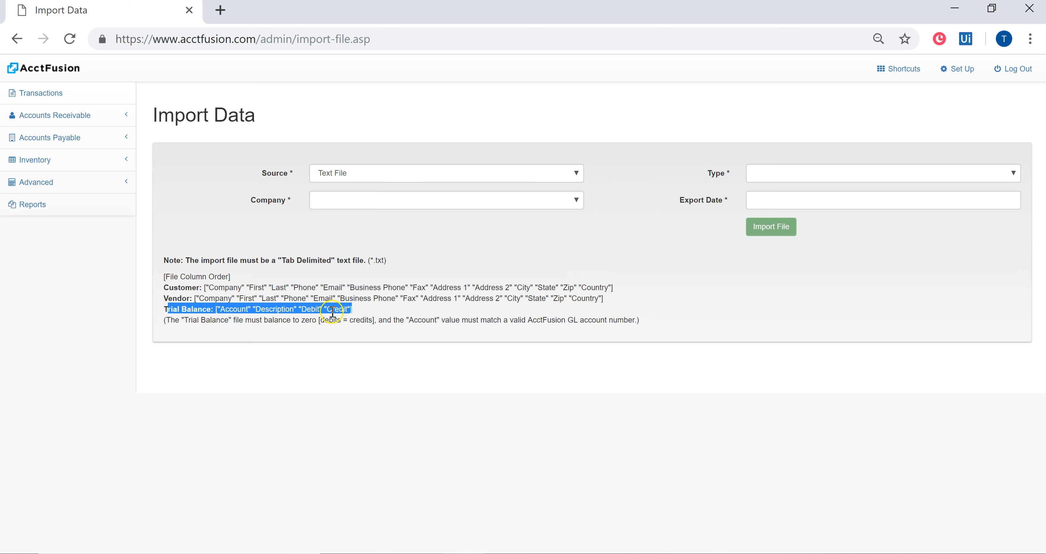
pyautogui.moveTo(171, 323); pyautogui.dragTo(380, 325)
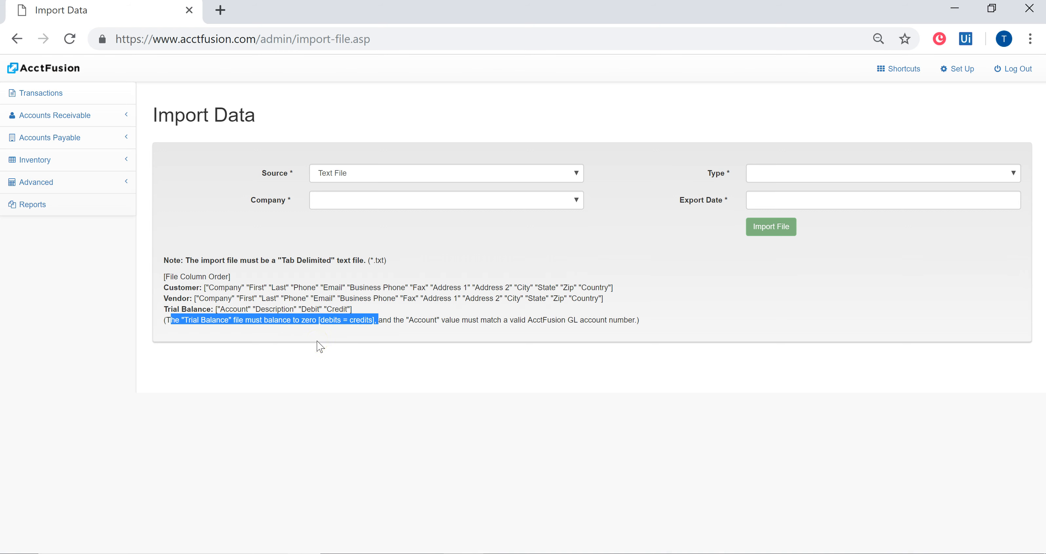
pyautogui.click(336, 321)
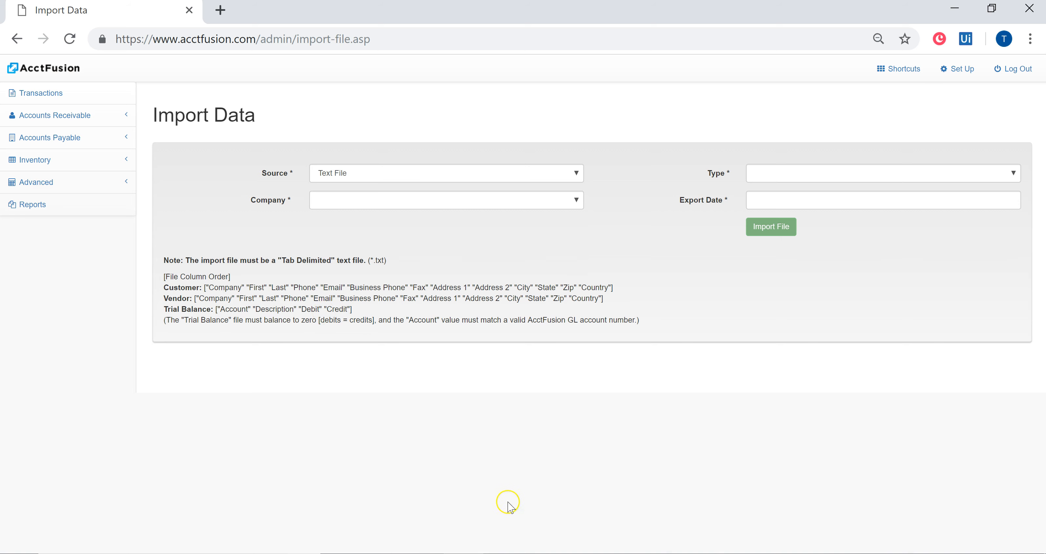
# - Switch to the Trial Balance Test workbook in Excel and review the Account, Description, Debits and Credits column headers
pyautogui.click(586, 552)
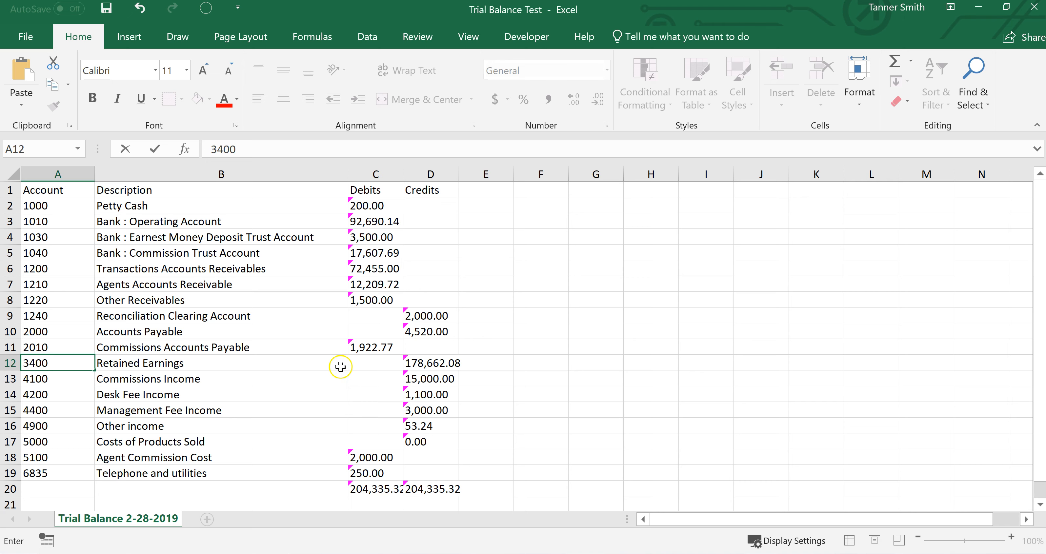
pyautogui.click(58, 190)
pyautogui.moveTo(59, 190); pyautogui.dragTo(412, 190)
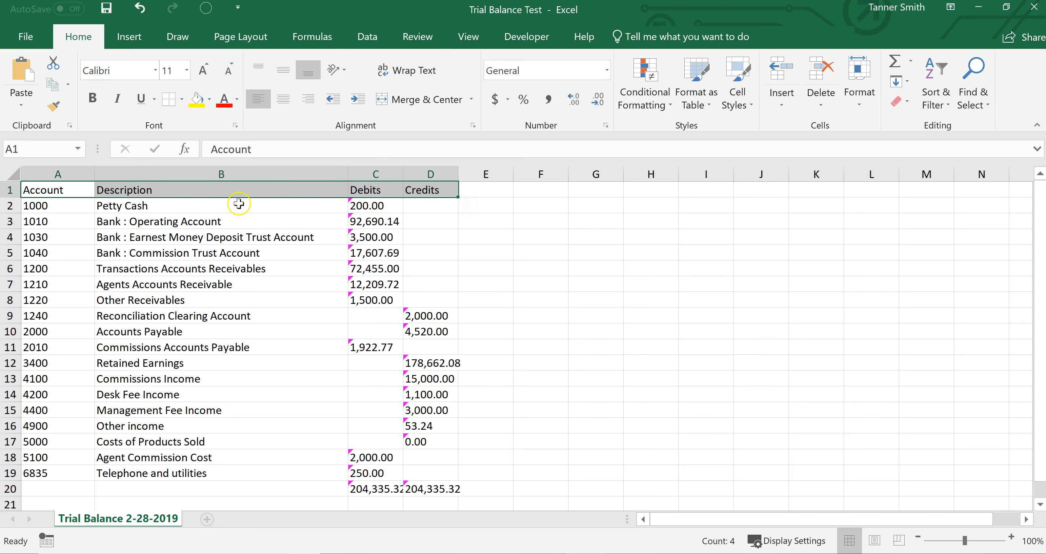
pyautogui.click(35, 190)
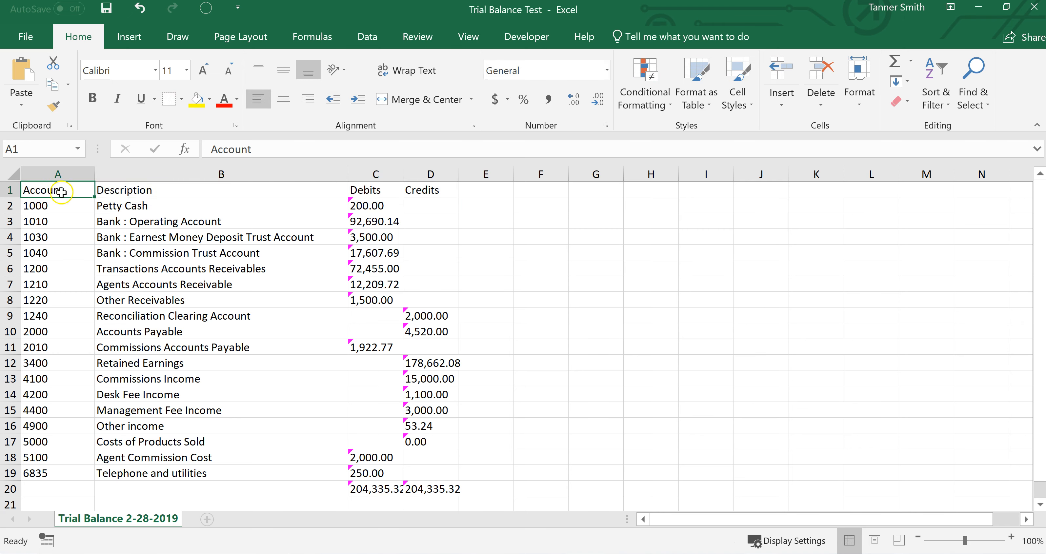
pyautogui.click(181, 191)
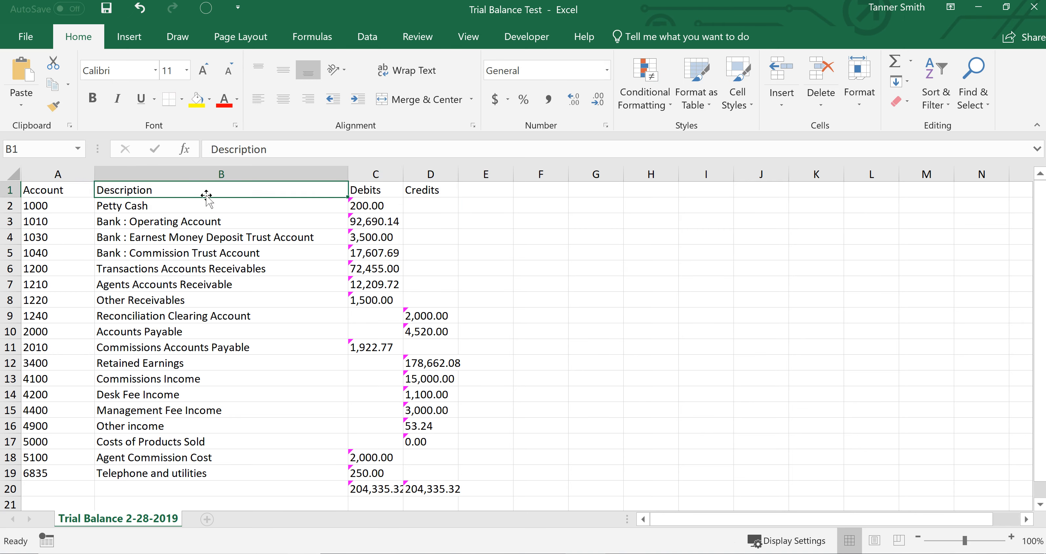
pyautogui.click(364, 189)
pyautogui.click(435, 192)
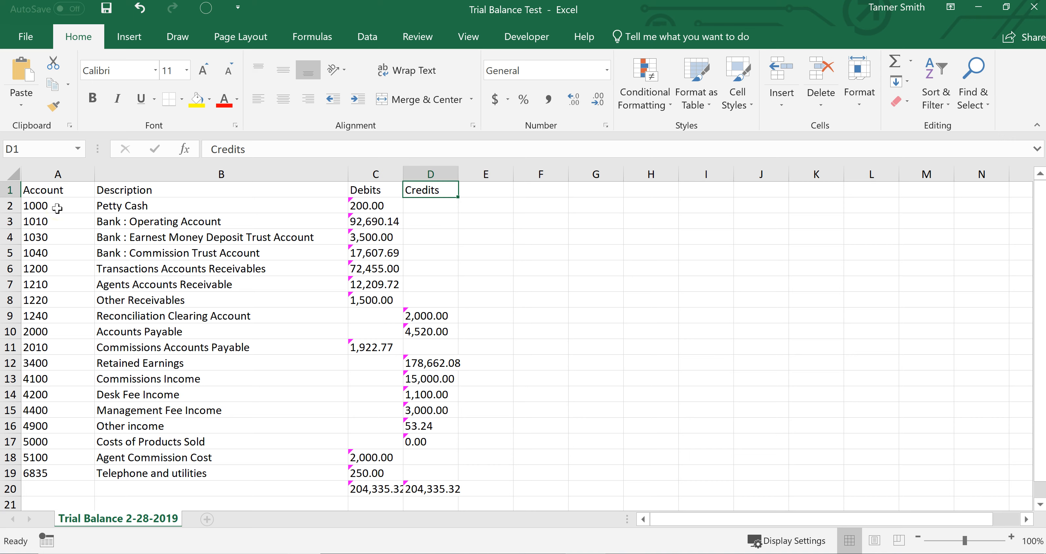
# - Review the trial balance account rows, including the Reconciliation Clearing Account entry
pyautogui.moveTo(57, 207); pyautogui.dragTo(444, 481)
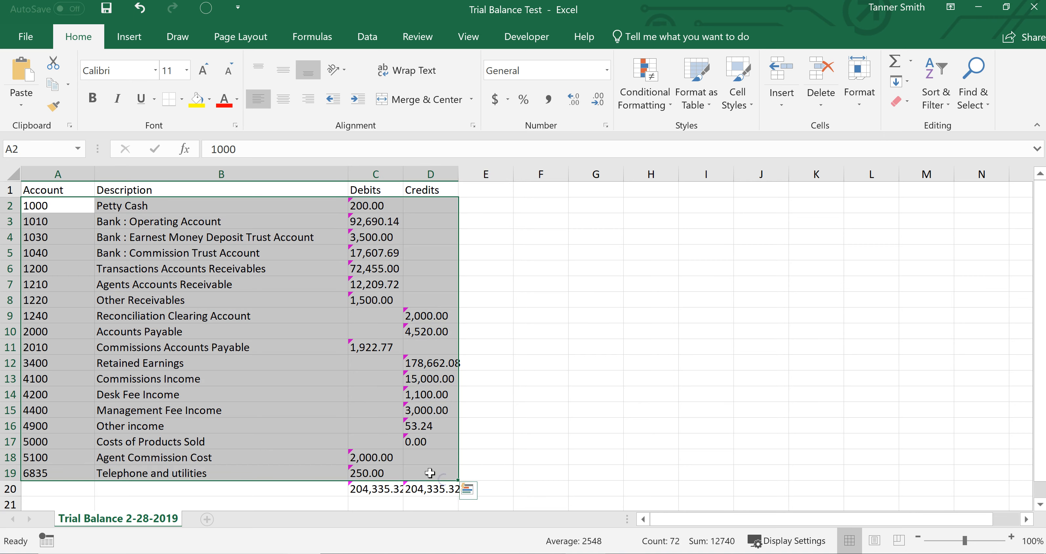
pyautogui.click(38, 222)
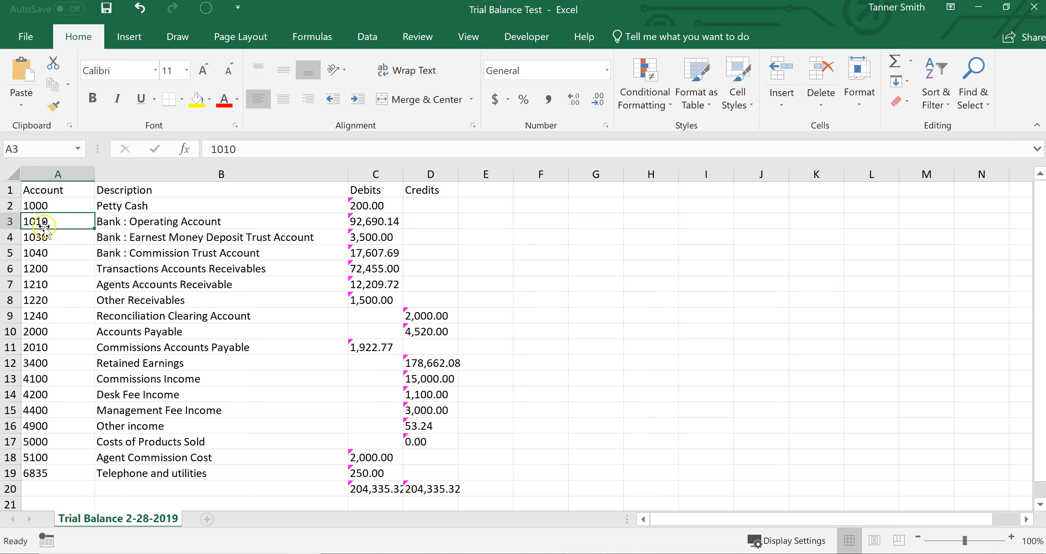
pyautogui.moveTo(46, 317); pyautogui.dragTo(427, 316)
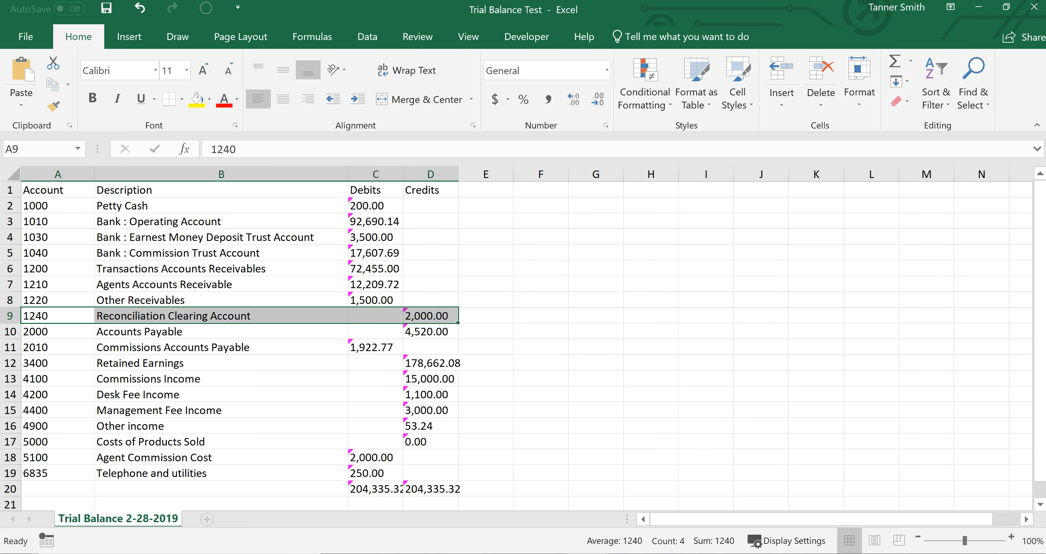
# - Switch to AcctFusion in Chrome and look through the list of existing general ledger accounts
pyautogui.moveTo(464, 553)
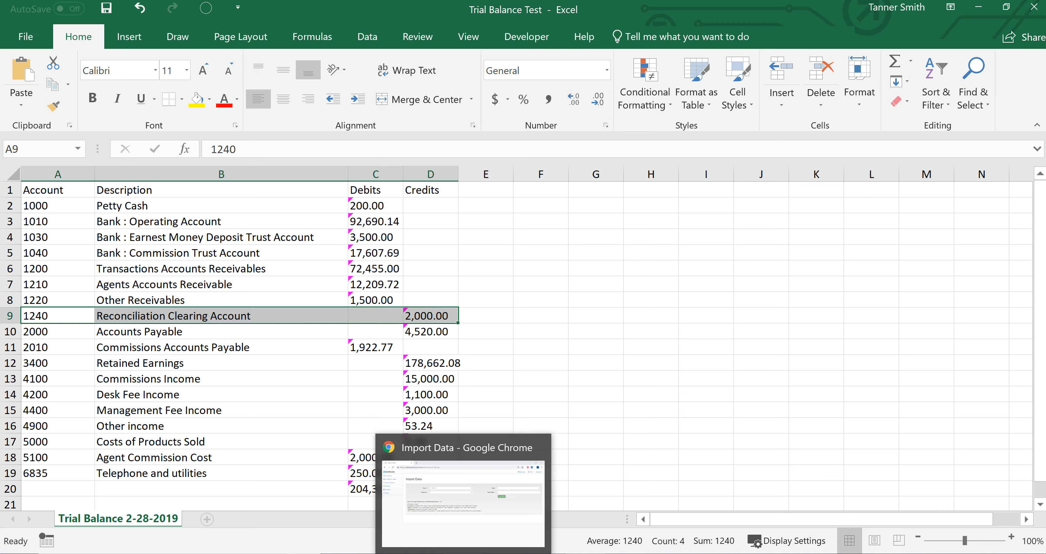
pyautogui.click(426, 488)
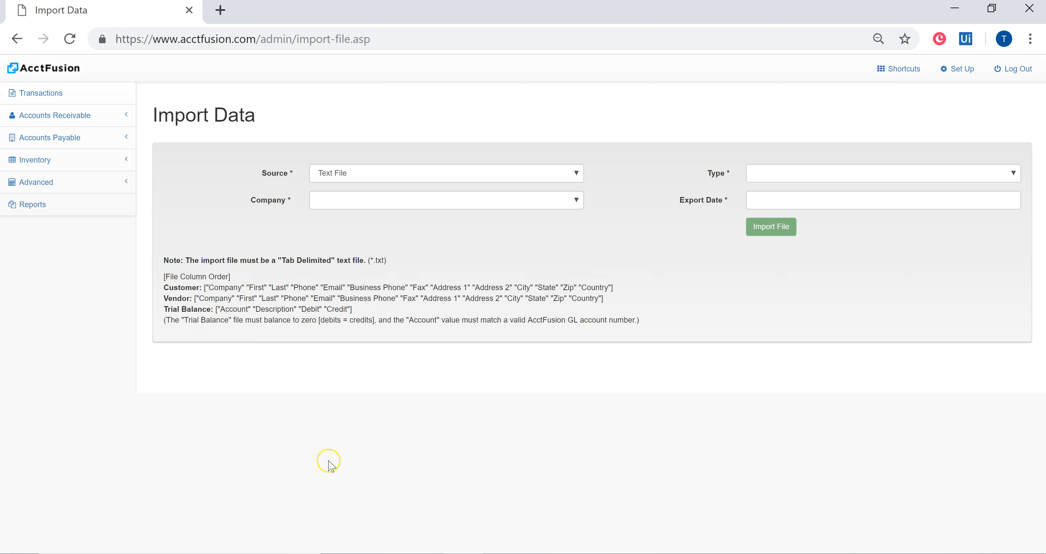
pyautogui.click(83, 189)
pyautogui.click(41, 247)
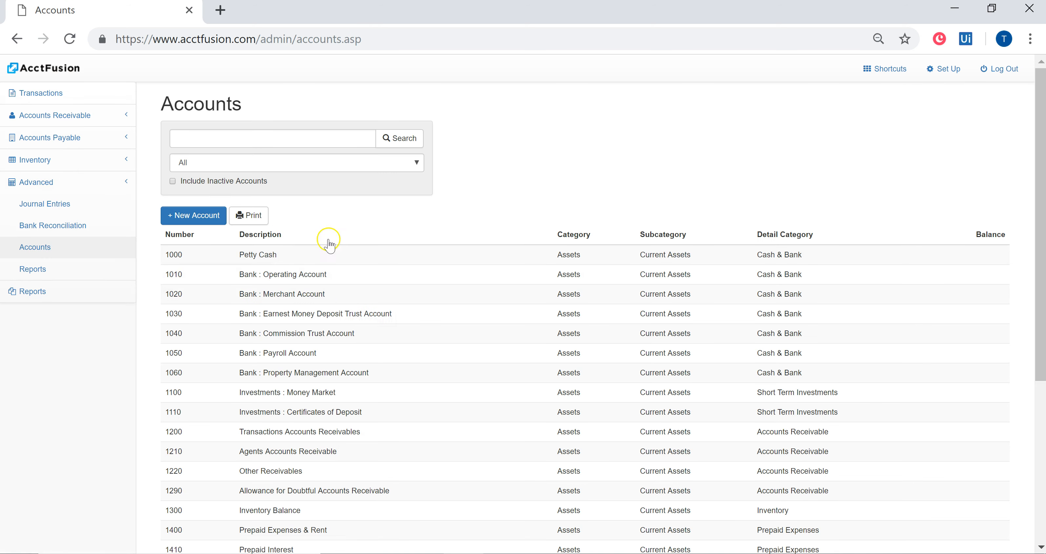
pyautogui.scroll(-5, 395, 346)
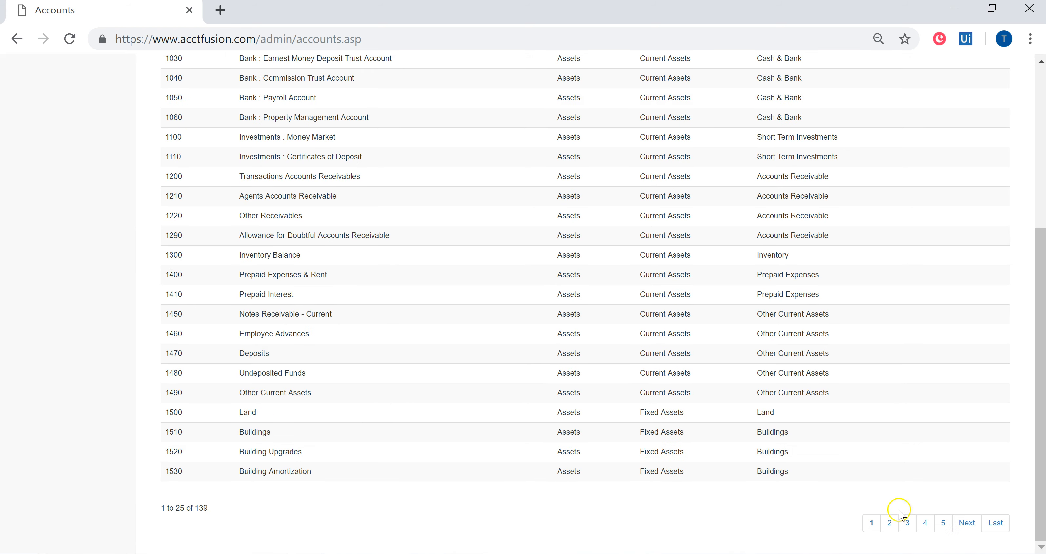
pyautogui.scroll(2, 498, 381)
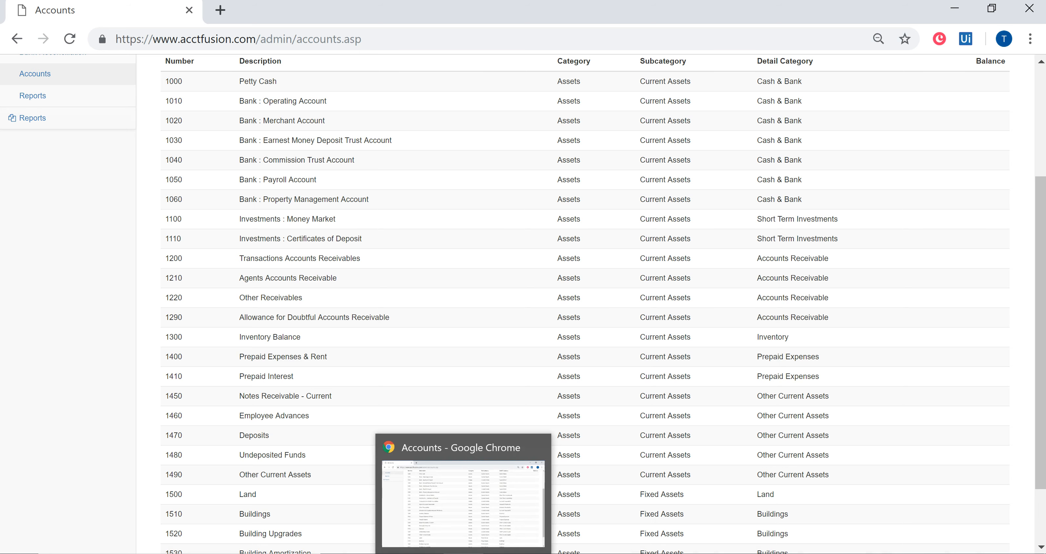
# - Compare the trial balance accounts in Excel with the AcctFusion accounts list, checking Commissions Income and Reconciliation Clearing Account
pyautogui.click(498, 553)
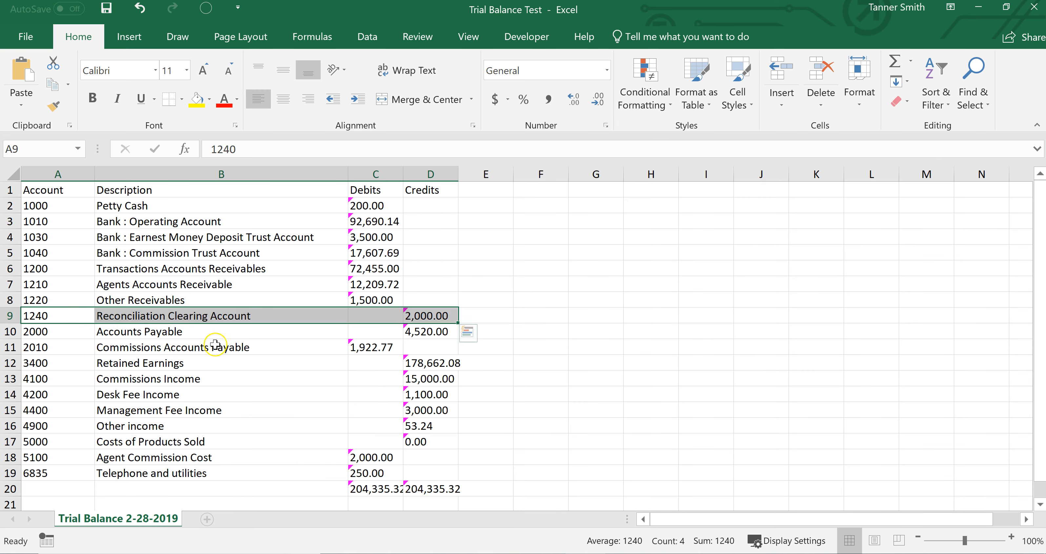
pyautogui.click(367, 553)
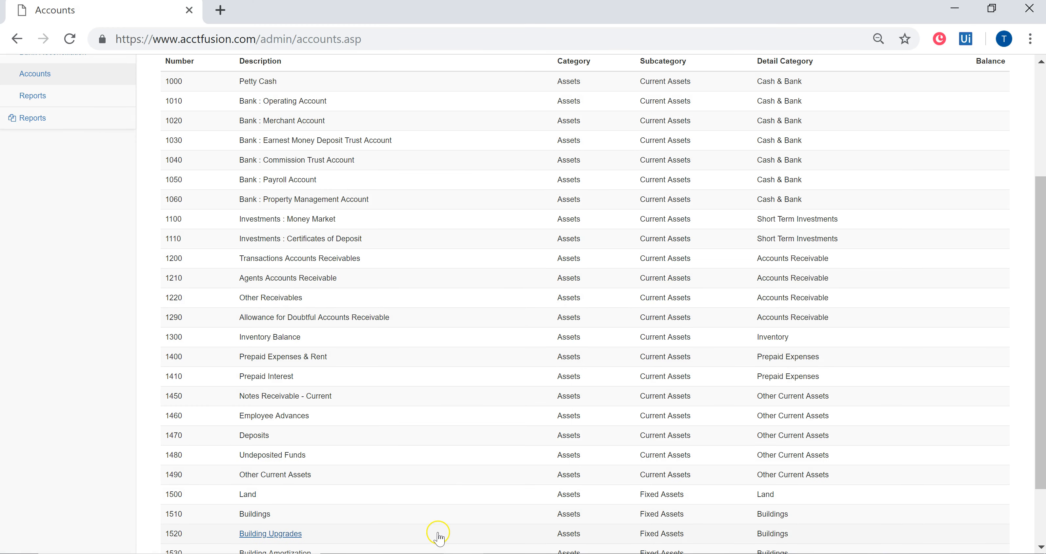
pyautogui.click(438, 553)
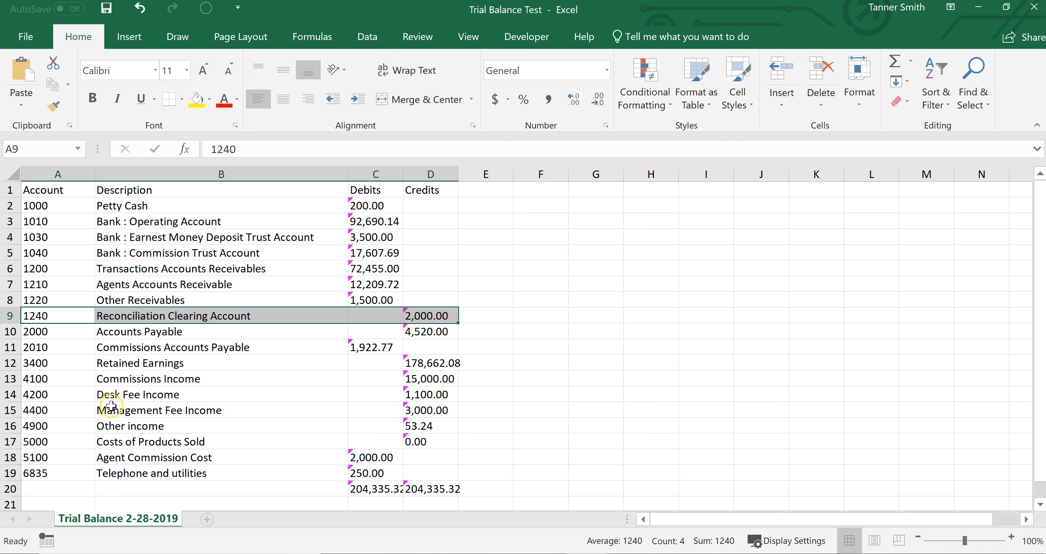
pyautogui.click(56, 379)
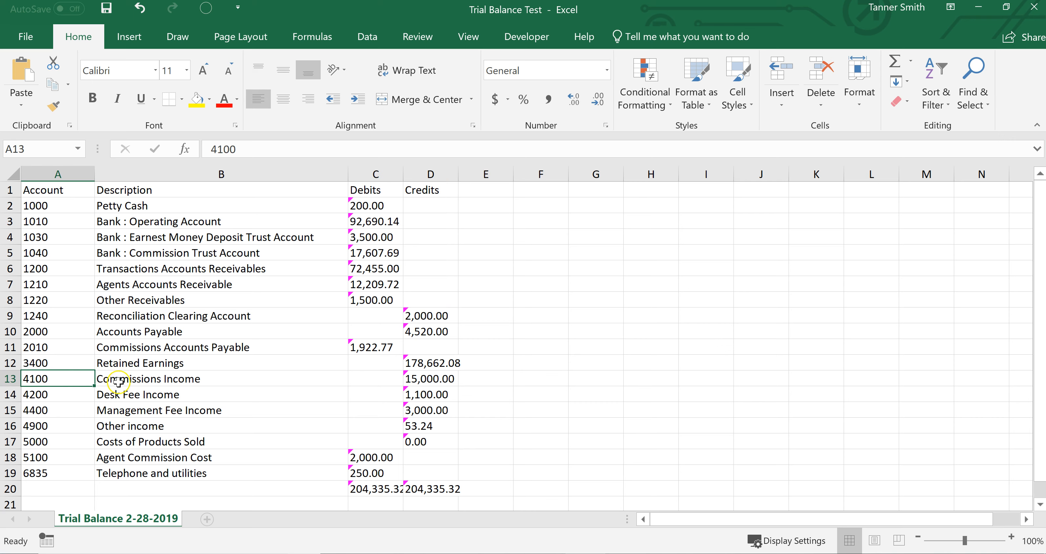
pyautogui.click(74, 377)
pyautogui.click(56, 316)
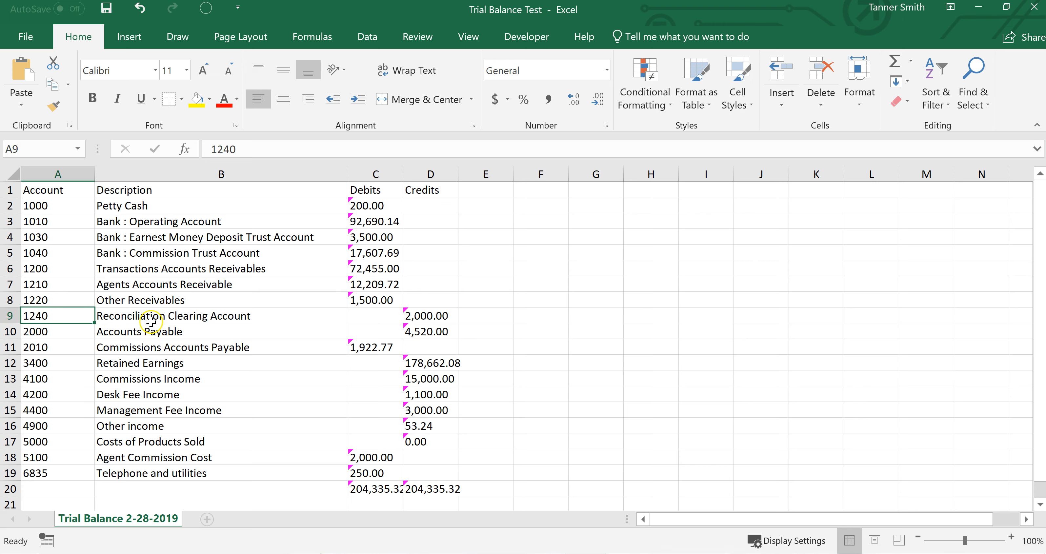
# - In AcctFusion, start a new account numbered 1240, described "Reconciliation Clearing Account", with the purpose "Reconcile our clearing account."
pyautogui.click(439, 553)
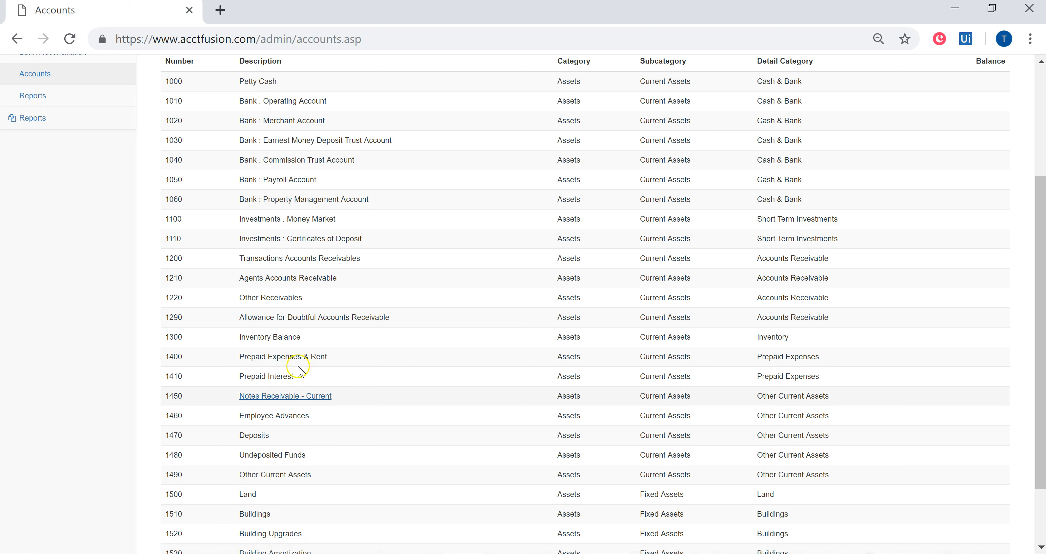
pyautogui.scroll(3, 298, 371)
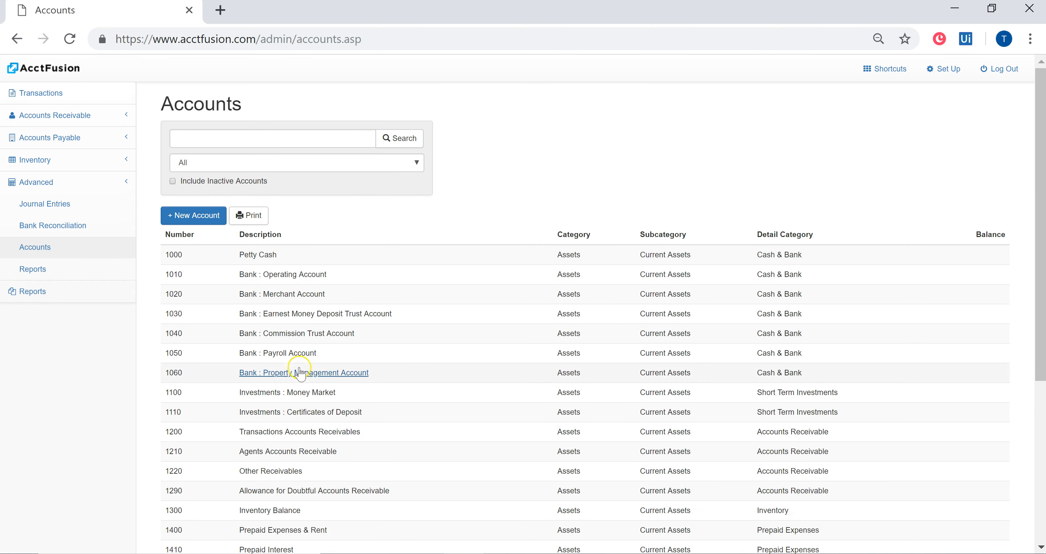
pyautogui.click(195, 220)
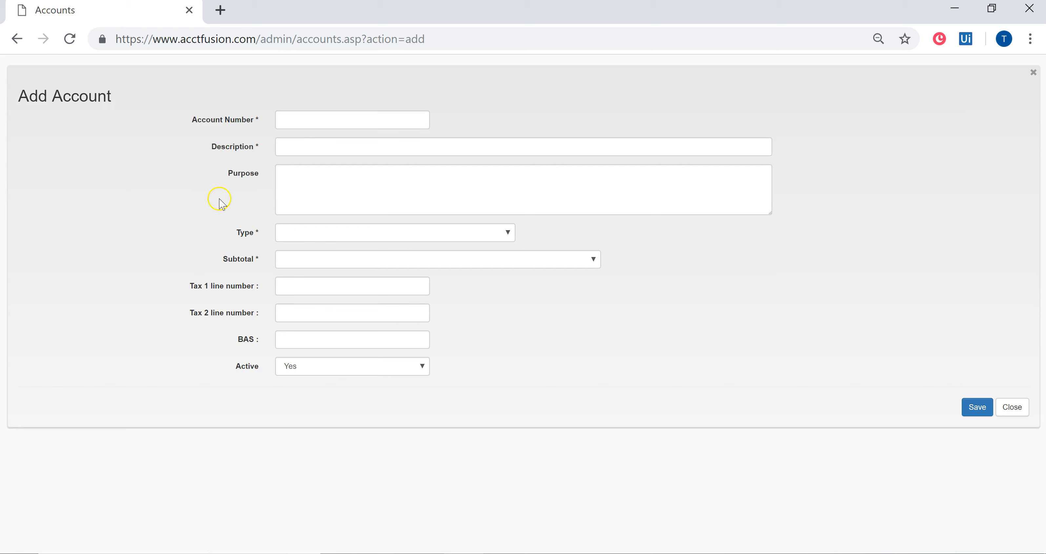
pyautogui.click(319, 120)
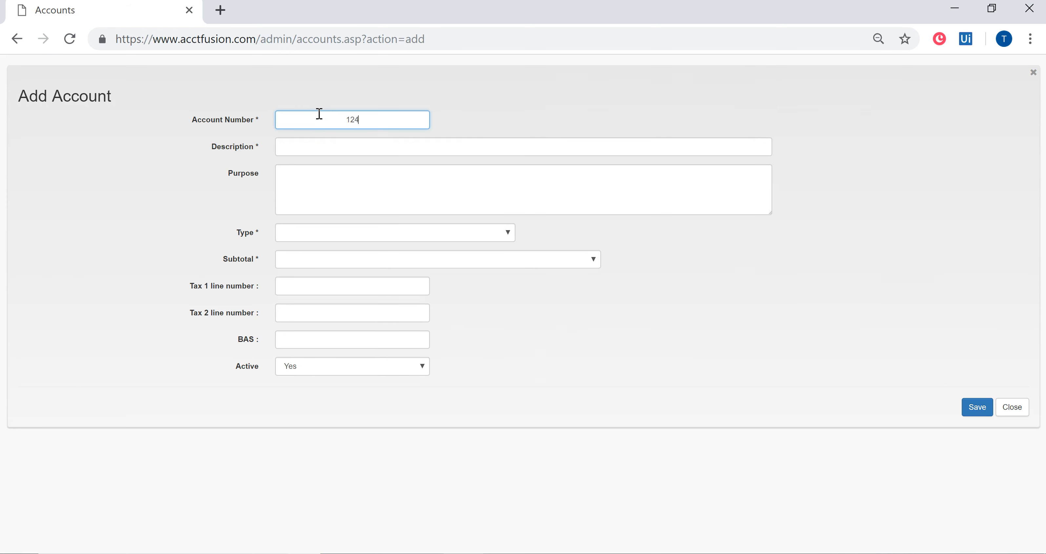
pyautogui.press('Tab')
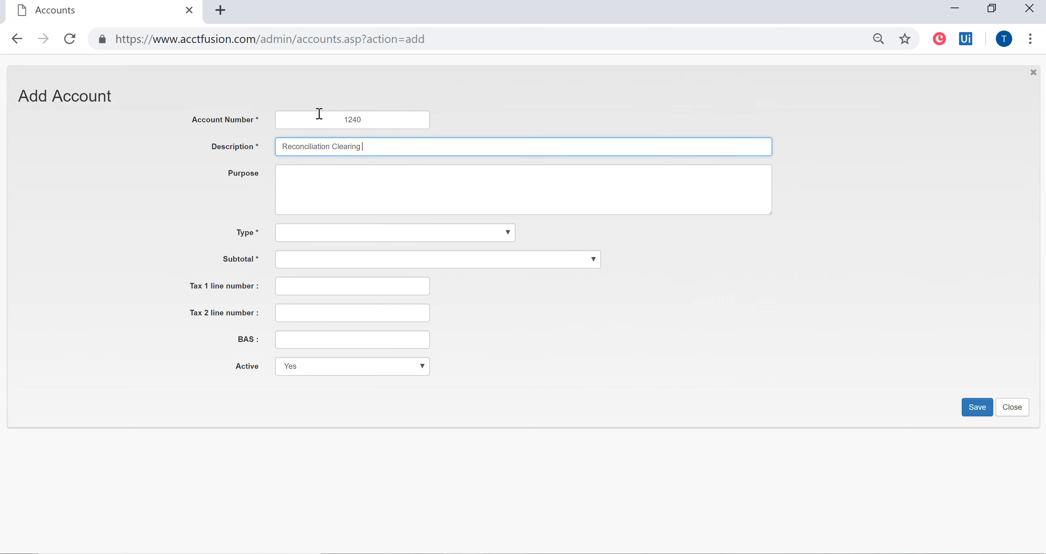
pyautogui.press('Tab')
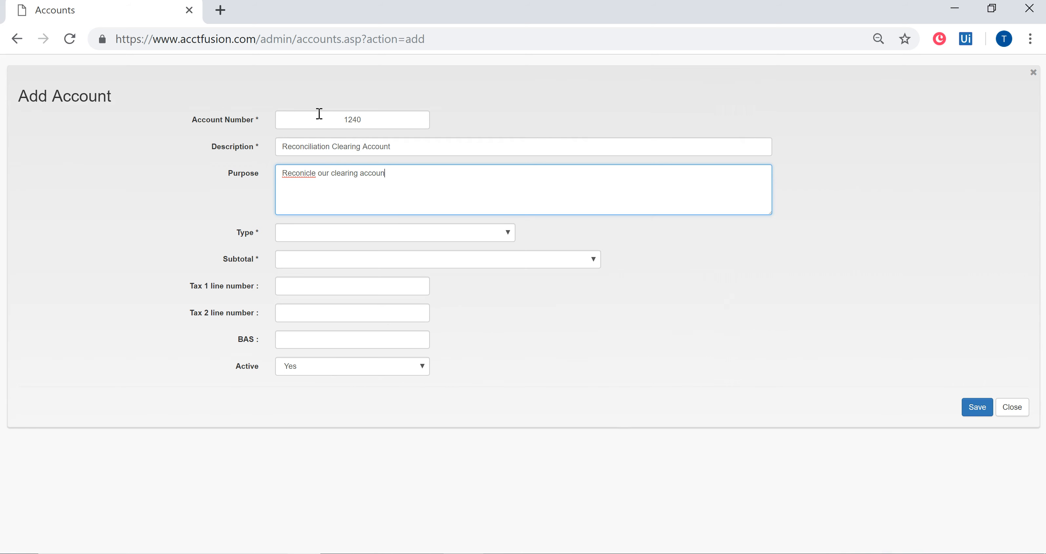
pyautogui.rightClick(301, 173)
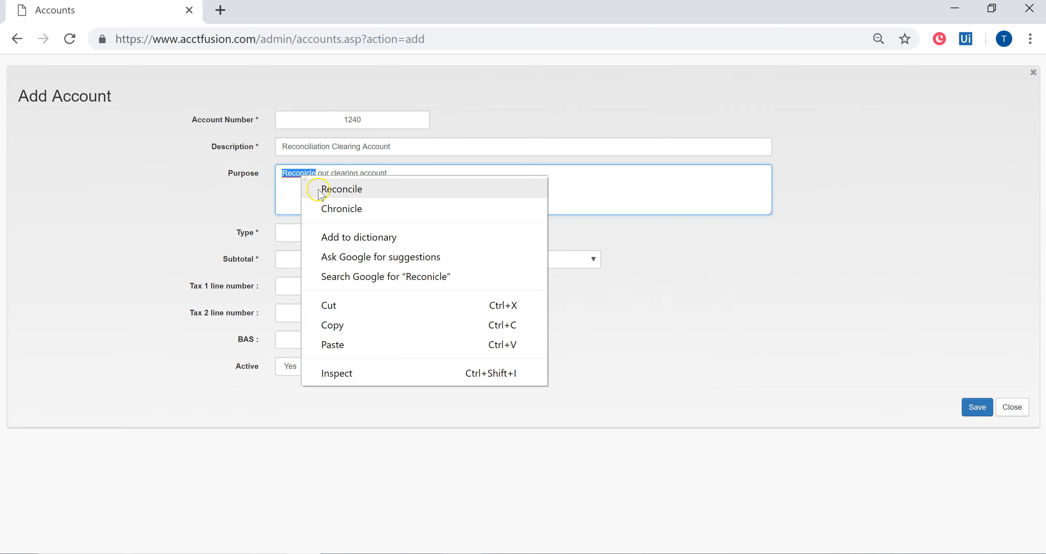
pyautogui.click(334, 192)
# - Set the new account's type to Assets and its subtotal to Current Assets/Accounts Receivable
pyautogui.click(309, 236)
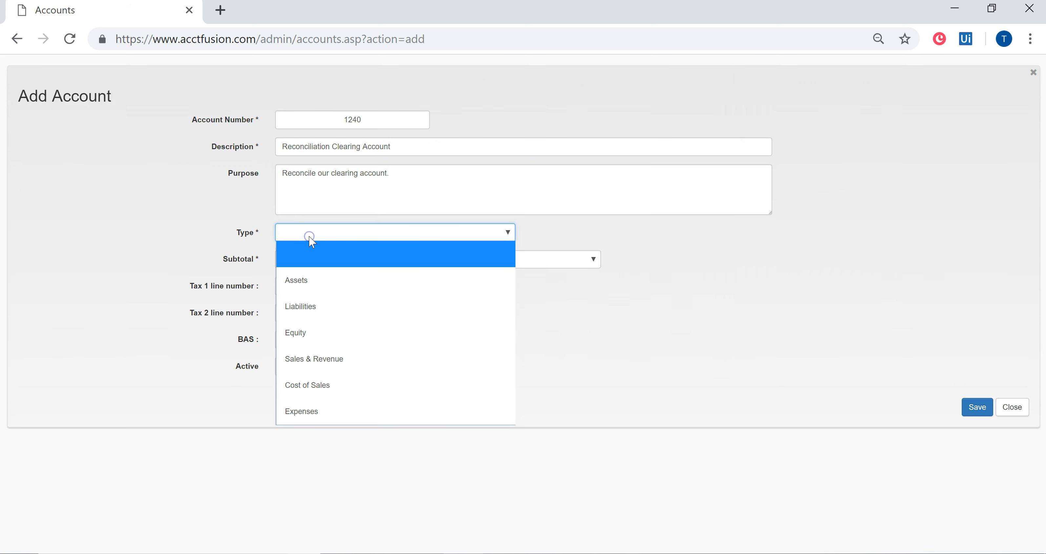
pyautogui.click(317, 286)
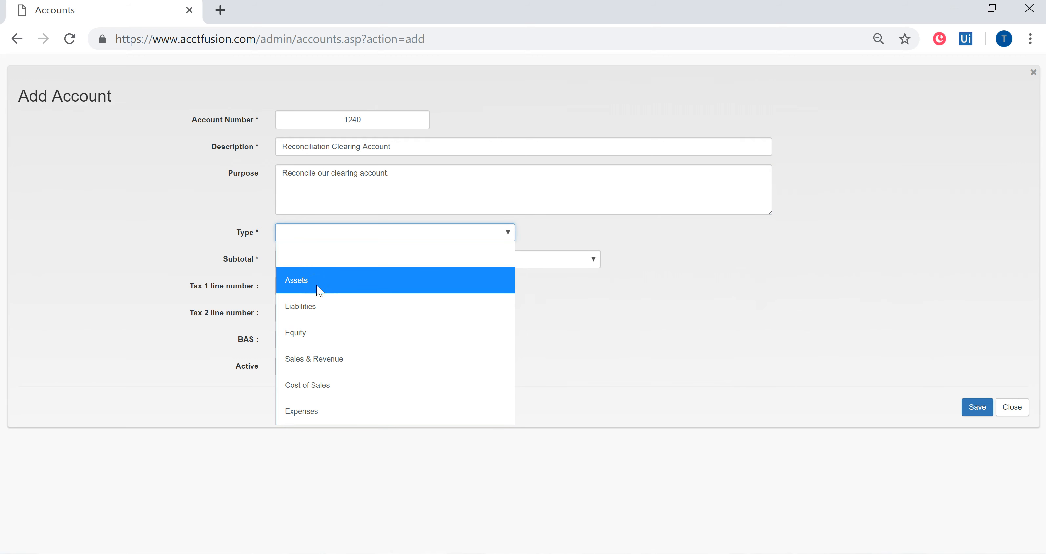
pyautogui.click(317, 285)
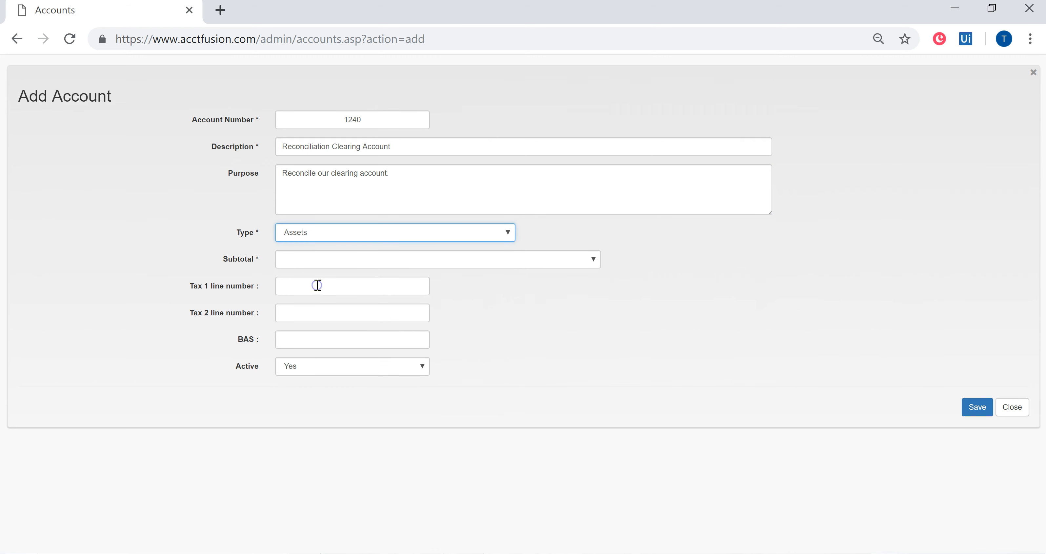
pyautogui.click(340, 263)
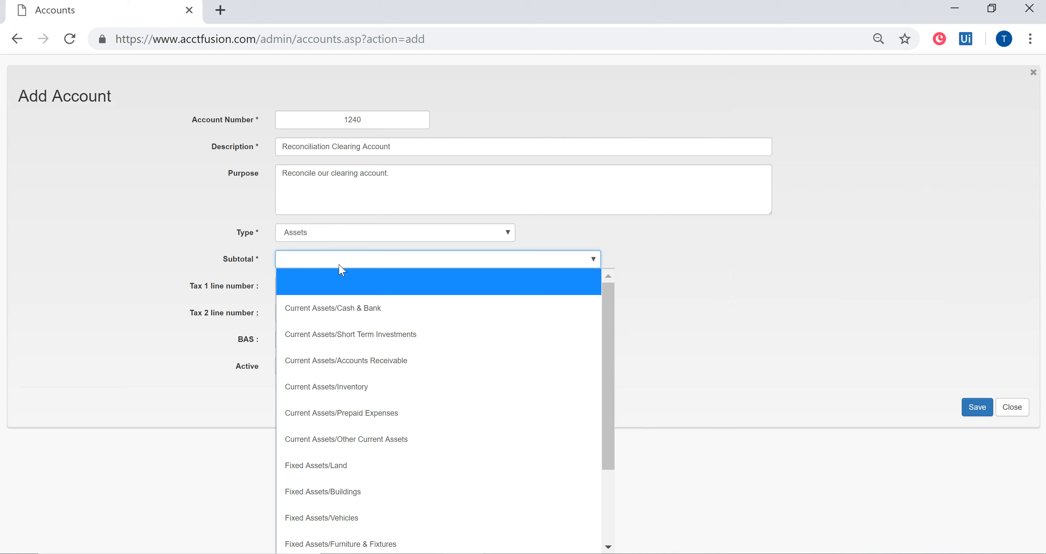
pyautogui.click(370, 365)
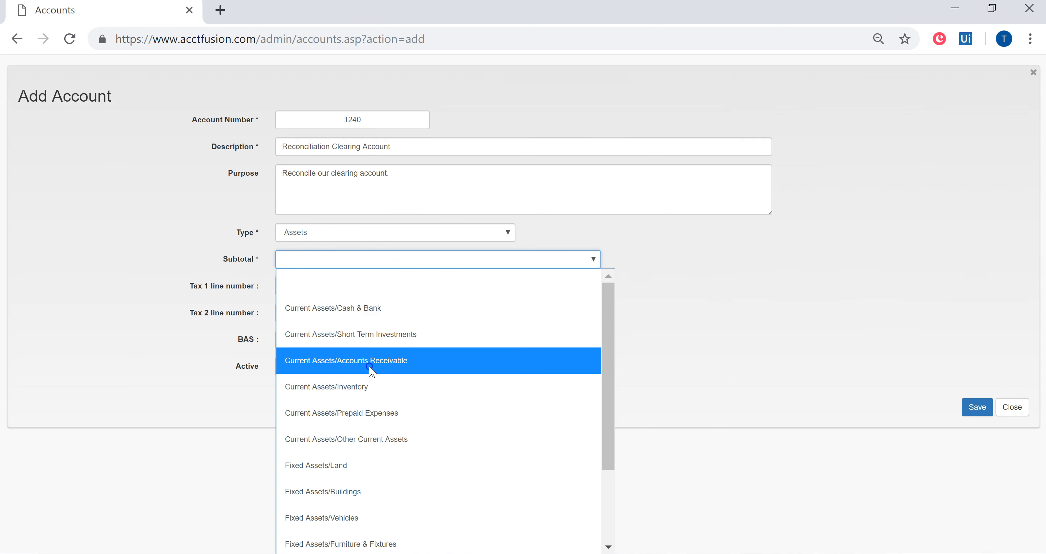
# - Save the new account under the Current Assets/Accounts Receivable subtotal and check account 1240 in the accounts list
pyautogui.click(369, 367)
pyautogui.click(975, 411)
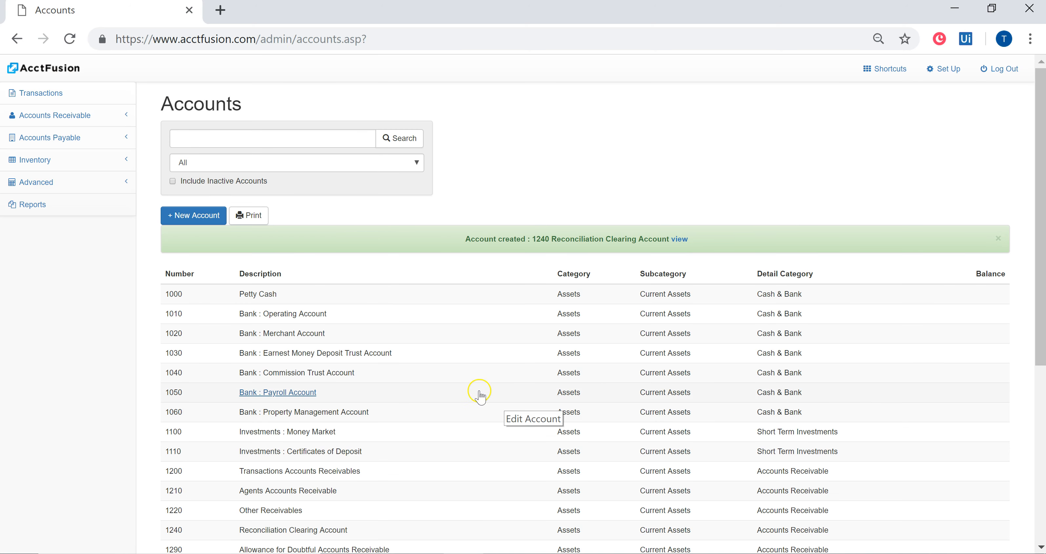
pyautogui.scroll(-2, 447, 400)
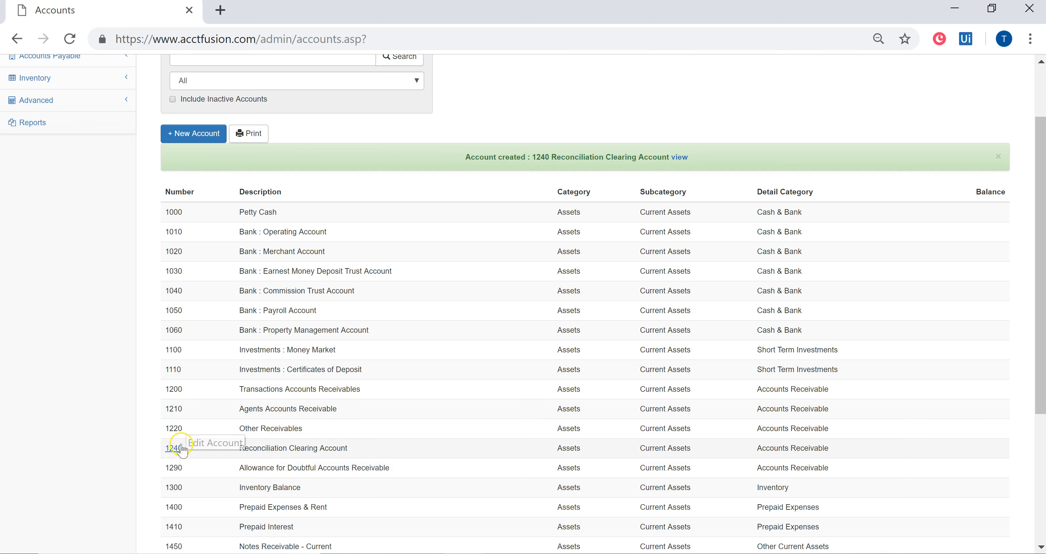
pyautogui.moveTo(159, 391); pyautogui.dragTo(349, 431)
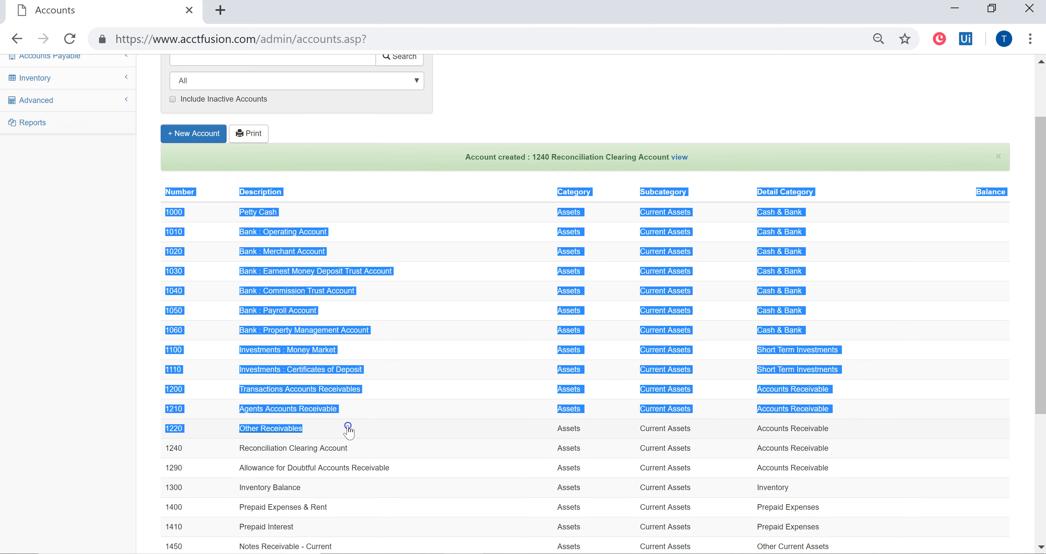
pyautogui.click(7, 365)
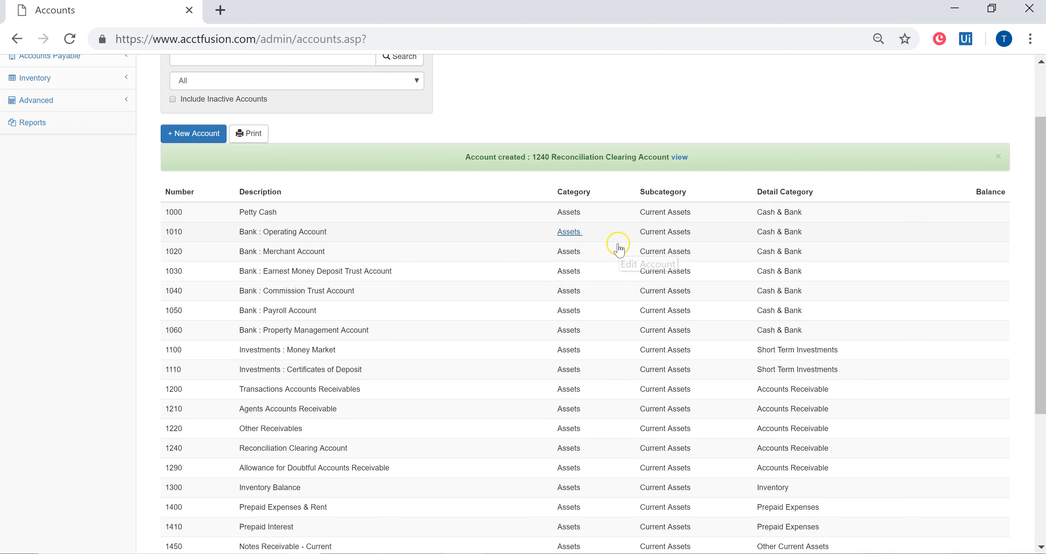
pyautogui.scroll(-2, 415, 349)
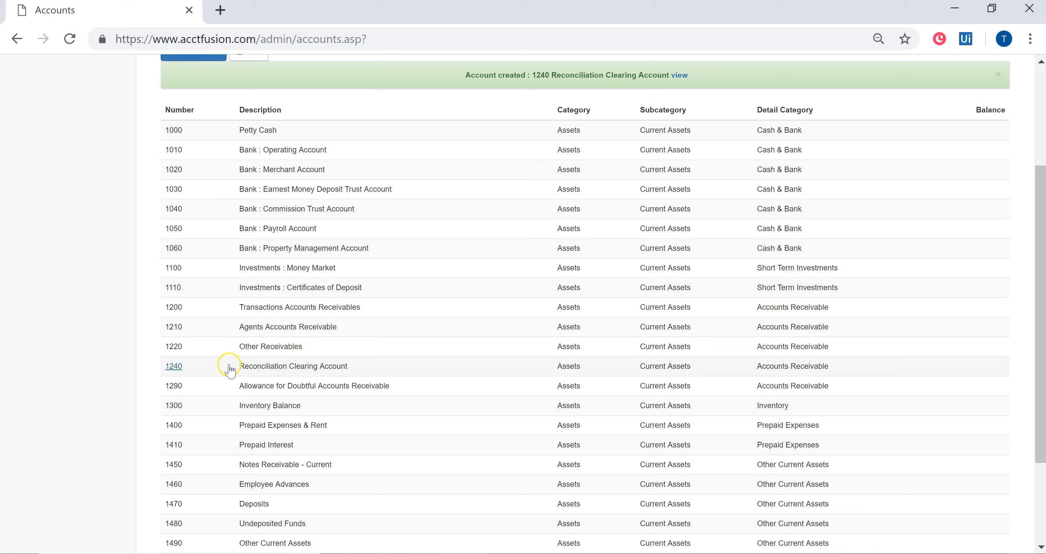
pyautogui.scroll(-2, 190, 372)
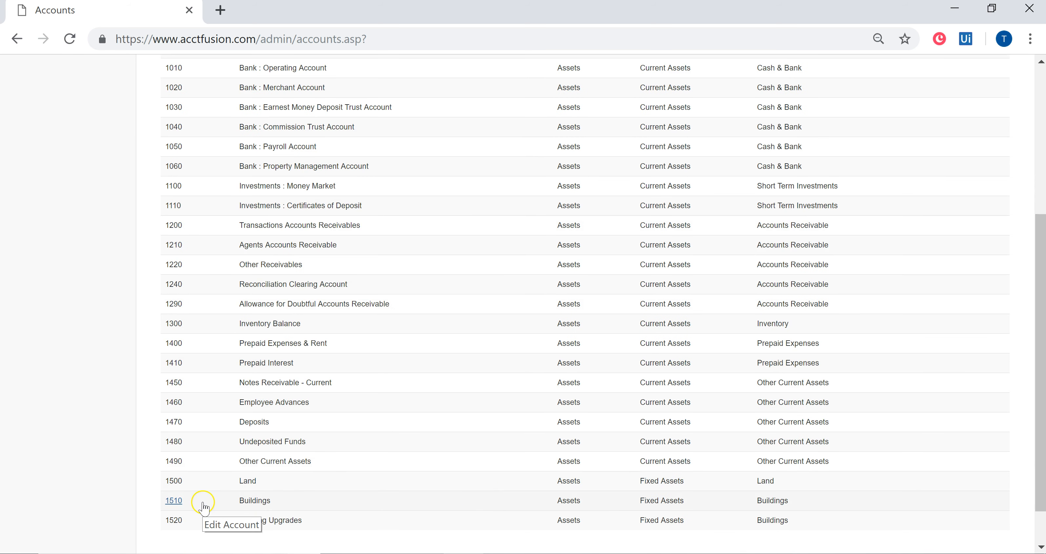
pyautogui.scroll(6, 276, 437)
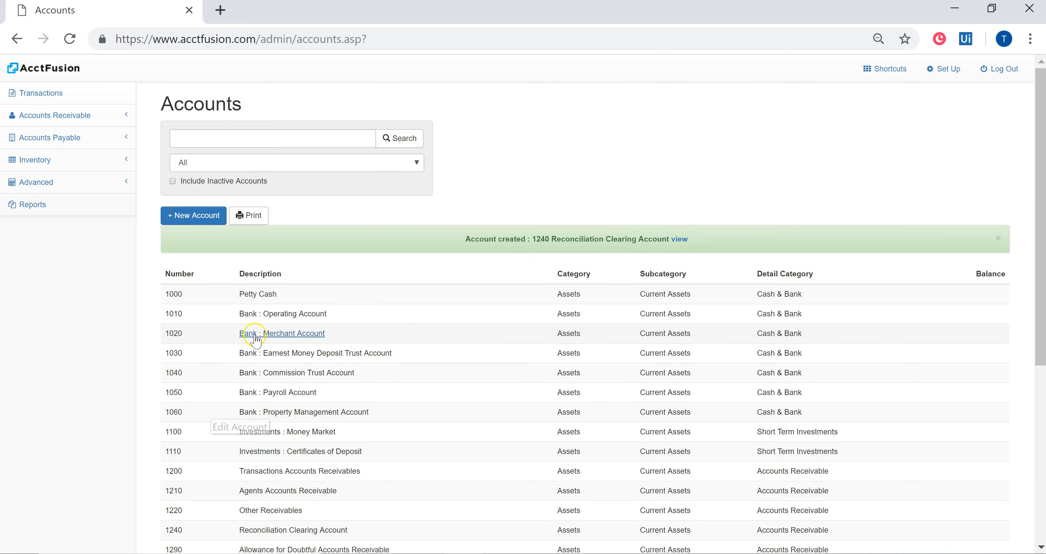
# - Switch to Excel and compare the trial balance's account numbers and descriptions, starting with Petty Cash, against the AcctFusion accounts list
pyautogui.click(463, 553)
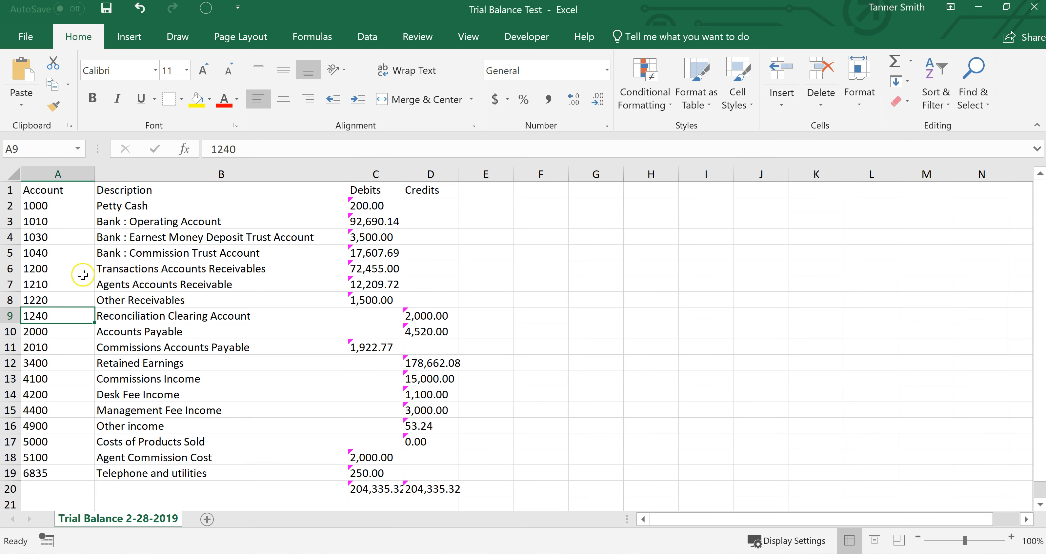
pyautogui.click(52, 235)
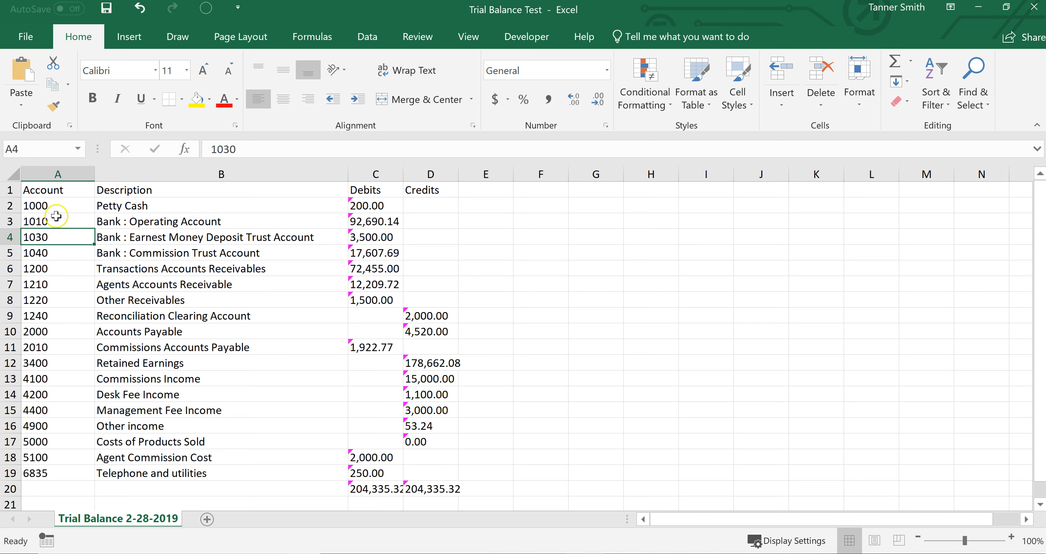
pyautogui.moveTo(71, 205); pyautogui.dragTo(131, 203)
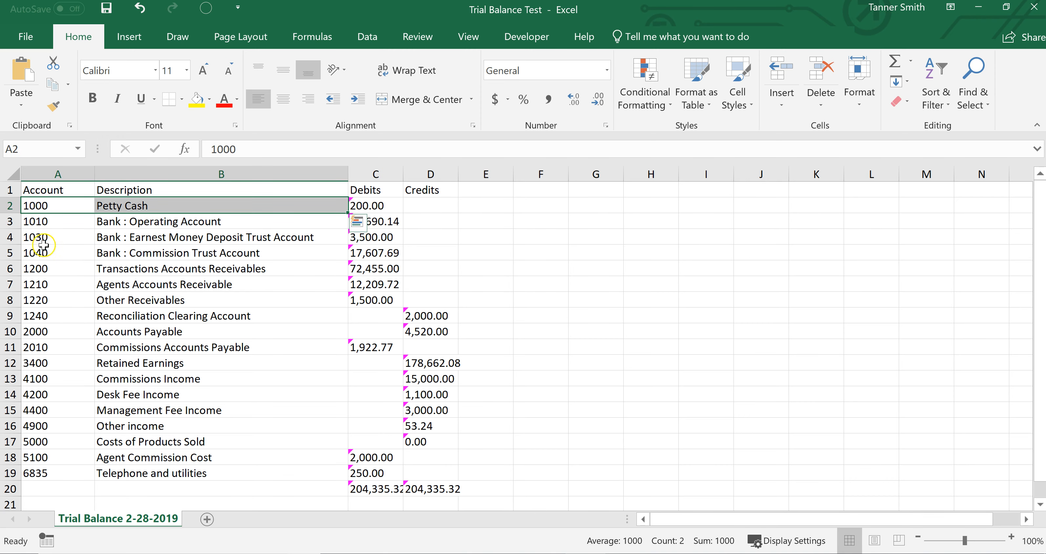
pyautogui.click(446, 553)
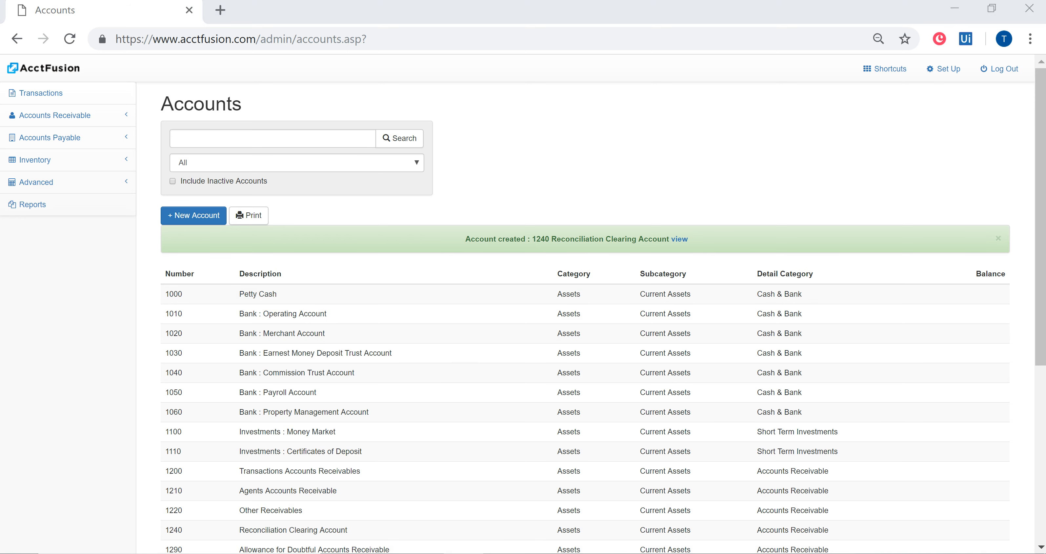
# - Check the Commissions Income number in AcctFusion, and set its account number in the Excel trial balance to 4000
pyautogui.click(465, 549)
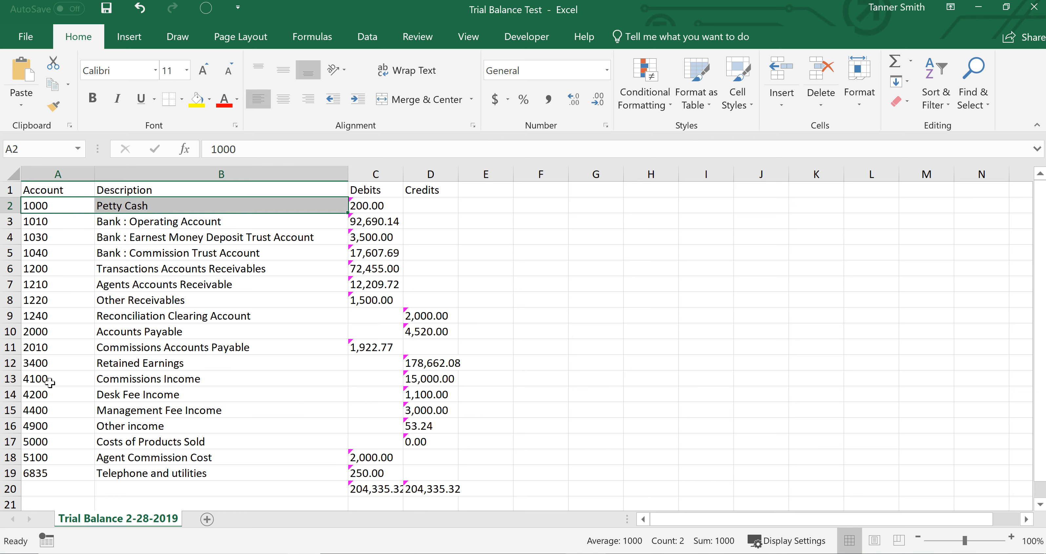
pyautogui.click(49, 382)
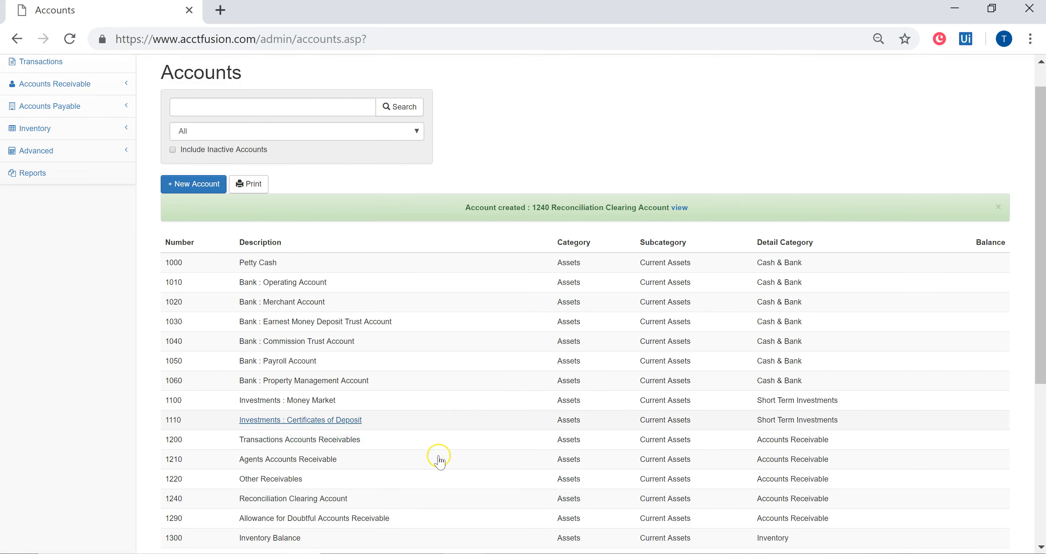
pyautogui.scroll(-5, 435, 455)
pyautogui.click(927, 528)
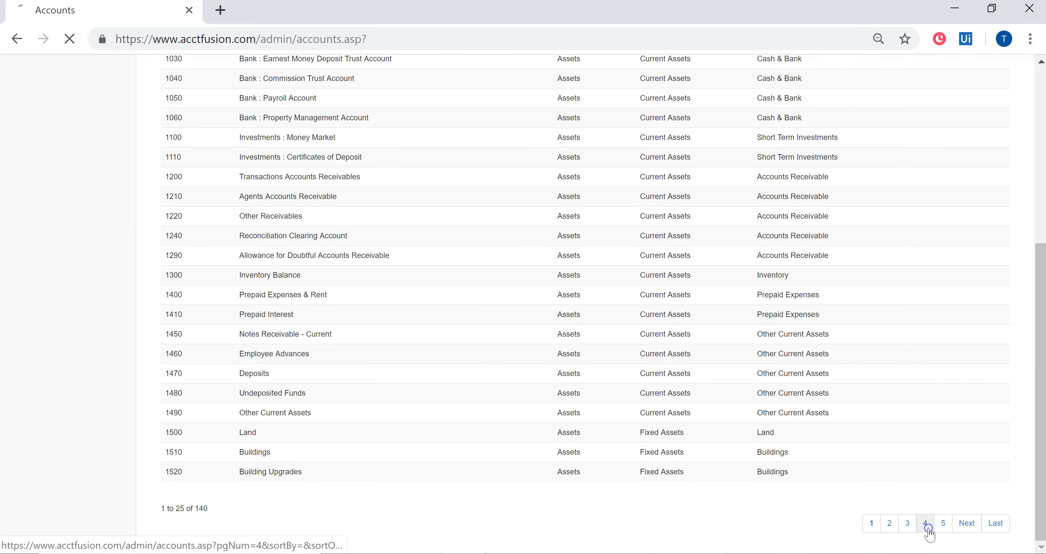
pyautogui.scroll(-2, 487, 471)
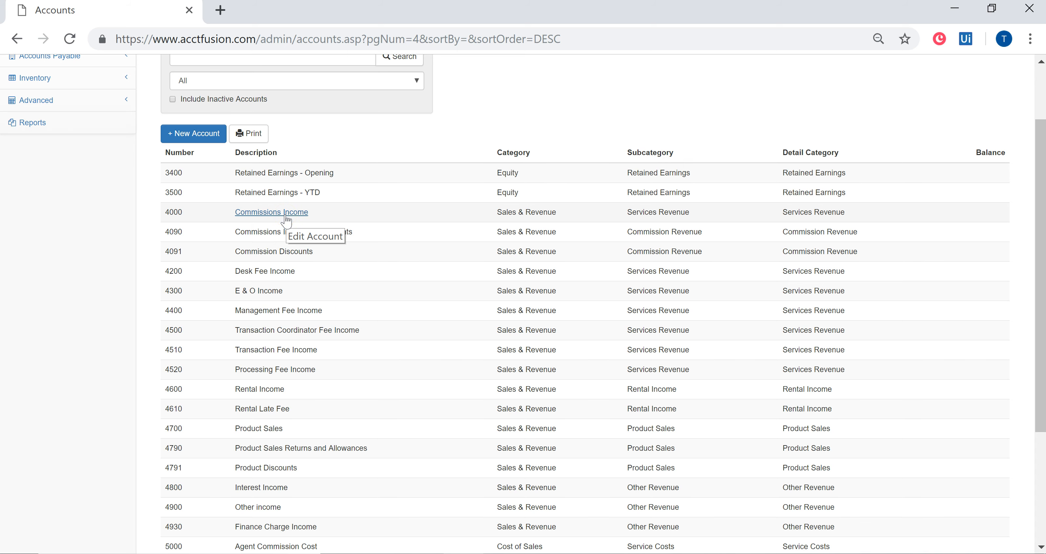
pyautogui.scroll(2, 286, 221)
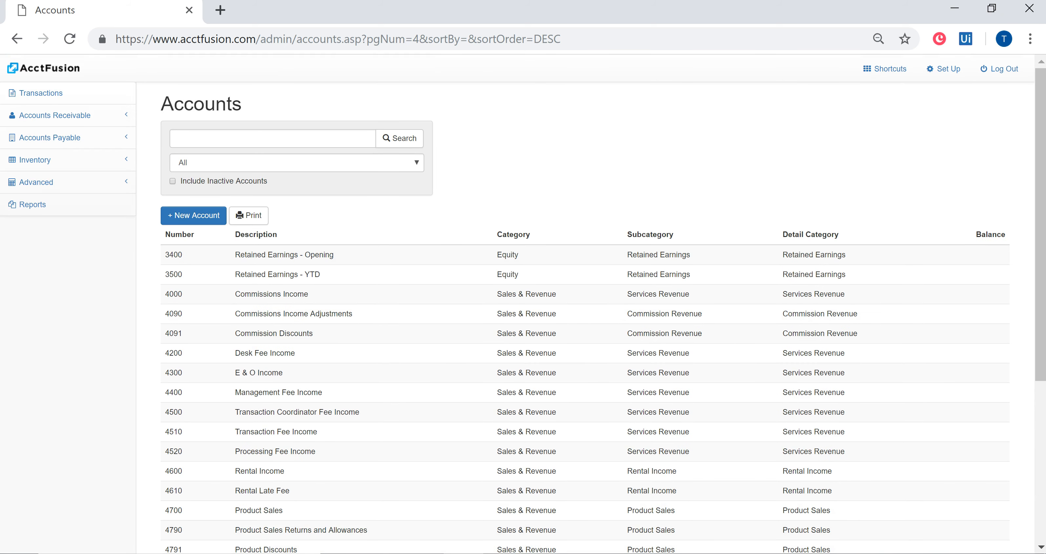
pyautogui.hotkey('alt', 'Tab')
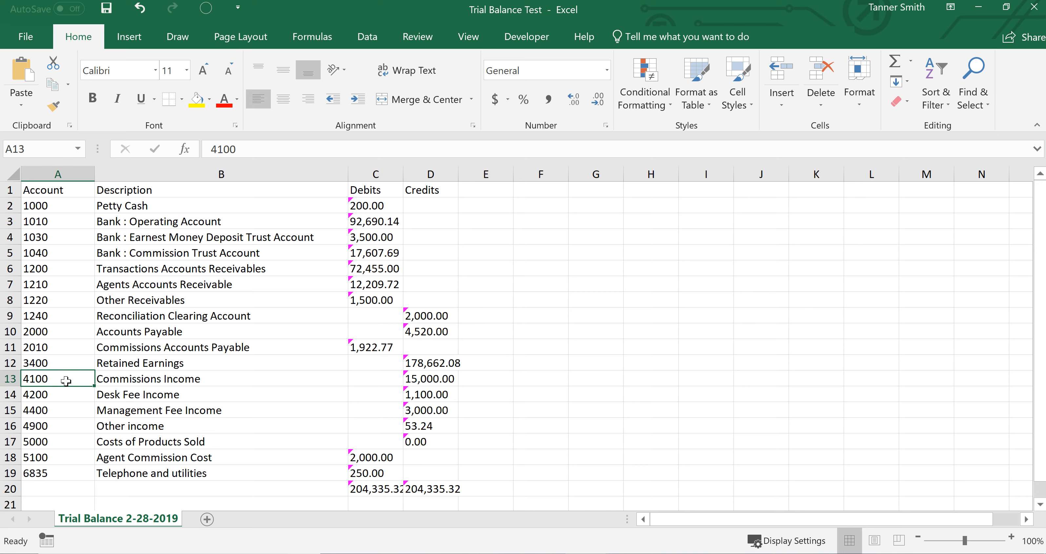
pyautogui.write('4')
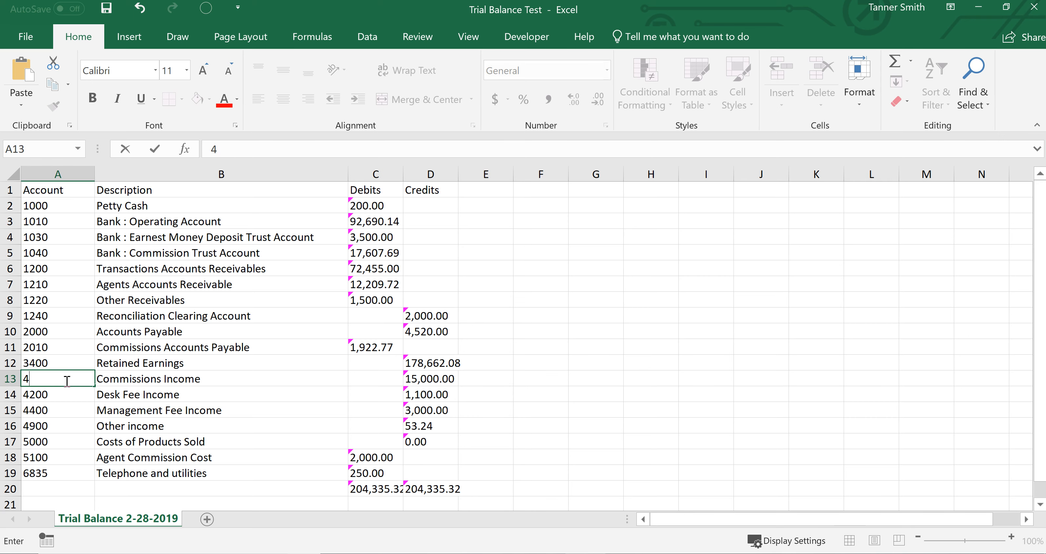
pyautogui.press('Return')
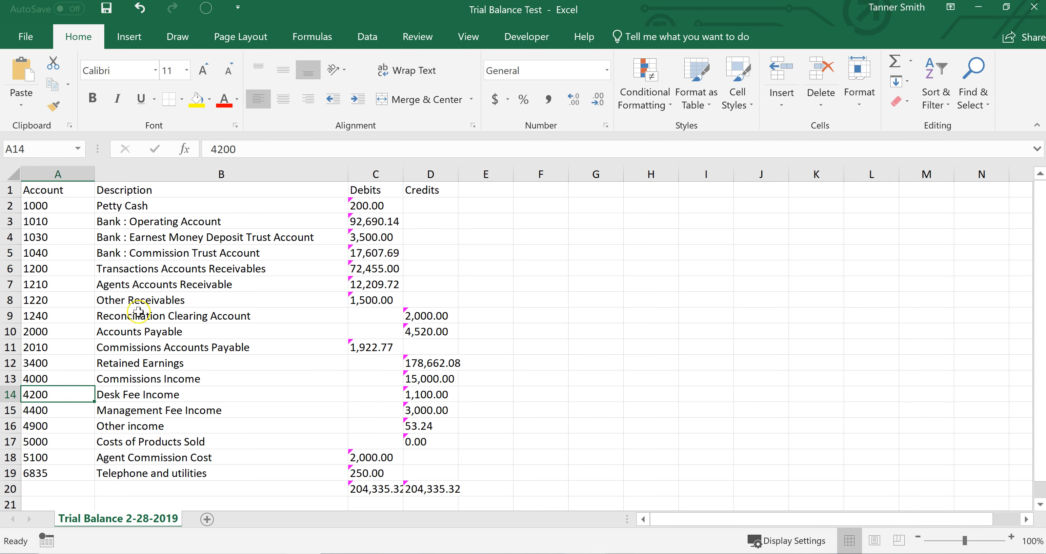
# - Check the Agent Commission Cost account in AcctFusion, and set its account number in the Excel trial balance to 5000
pyautogui.click(48, 457)
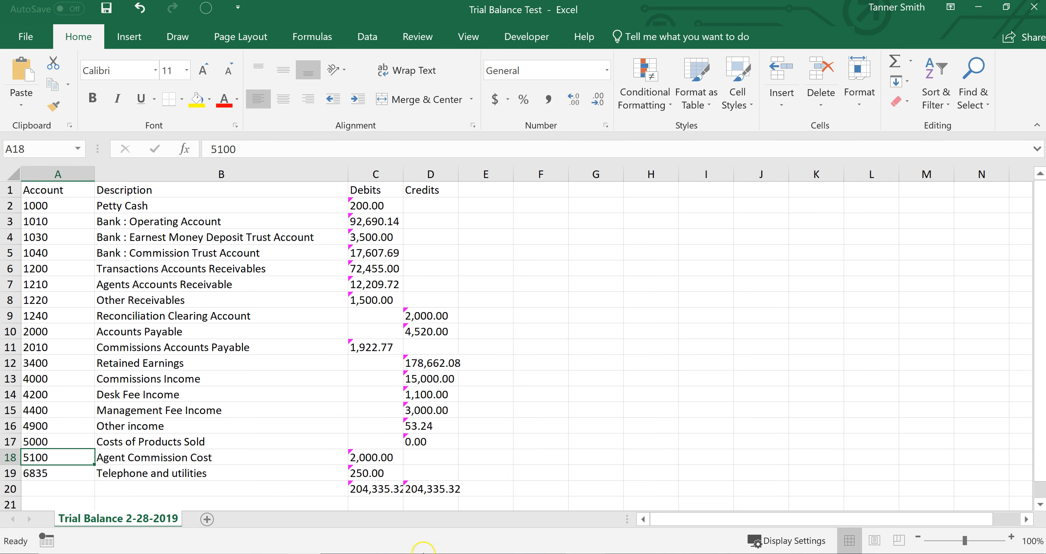
pyautogui.click(487, 553)
pyautogui.scroll(-5, 523, 447)
pyautogui.write('50')
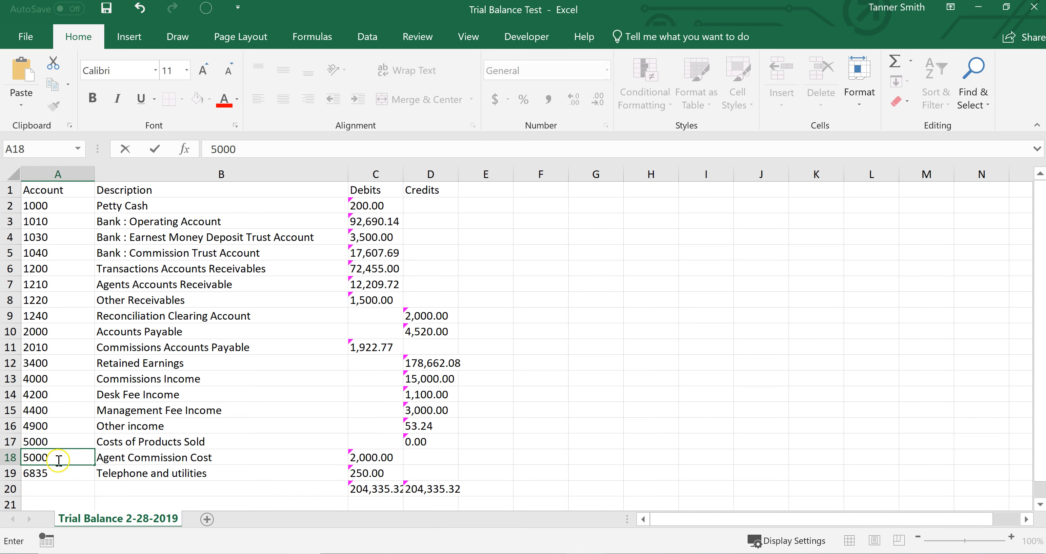
pyautogui.click(252, 459)
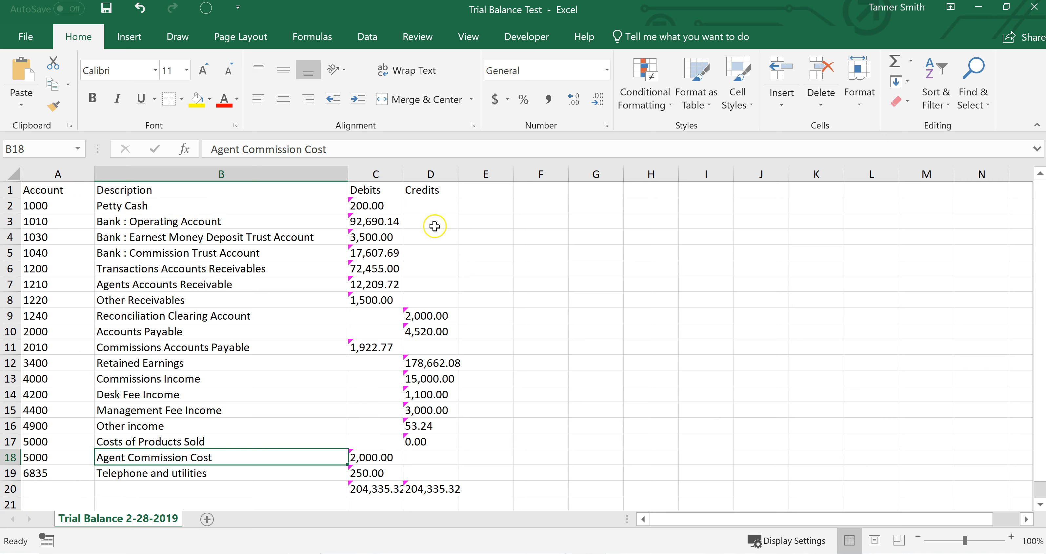
# - Review the complete set of account numbers and descriptions in the trial balance
pyautogui.moveTo(154, 479); pyautogui.dragTo(46, 190)
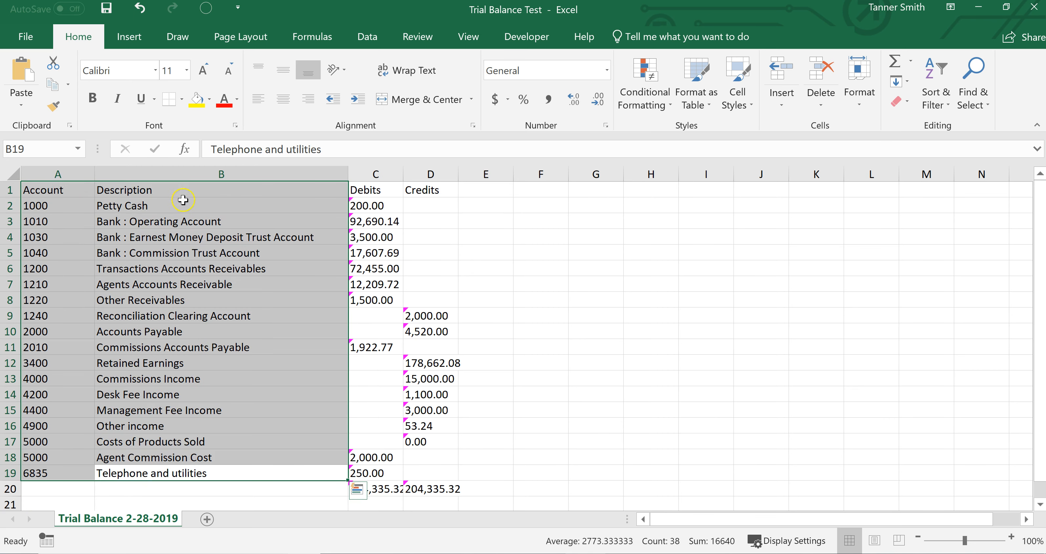
pyautogui.click(518, 297)
pyautogui.scroll(-1, 373, 472)
pyautogui.scroll(1, 374, 471)
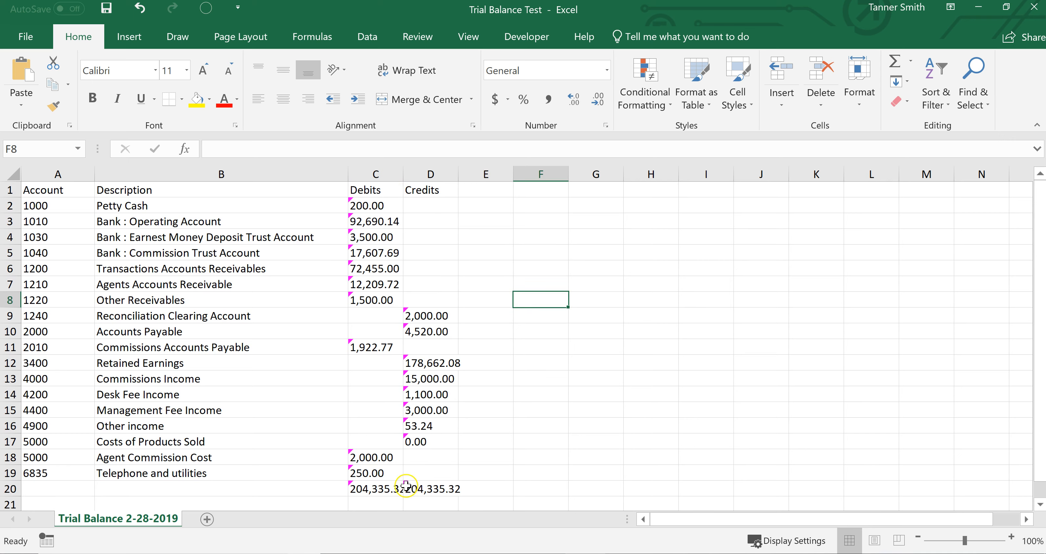
# - Delete the debit and credit totals from row 20 of the trial balance
pyautogui.click(379, 489)
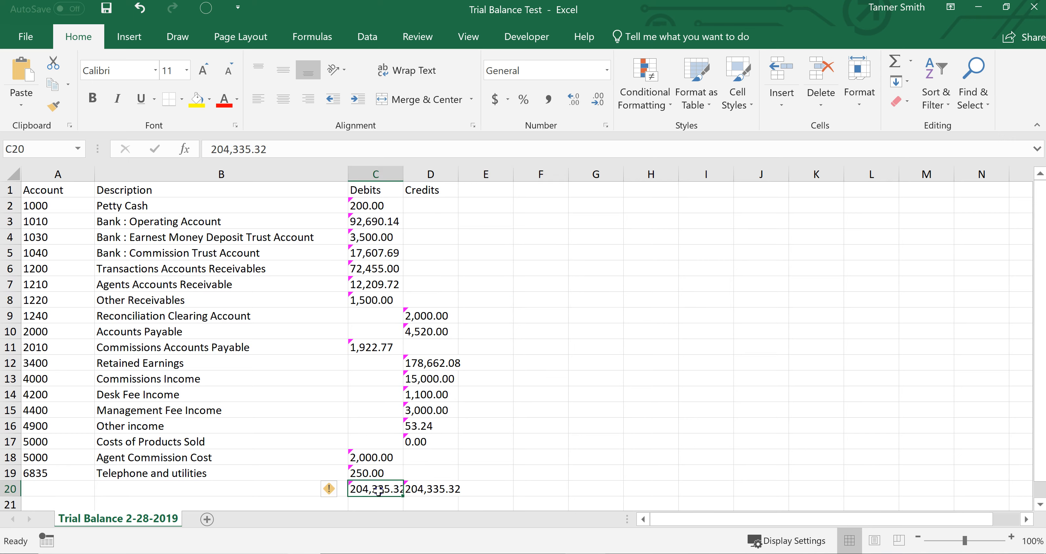
pyautogui.doubleClick(378, 489)
pyautogui.click(476, 488)
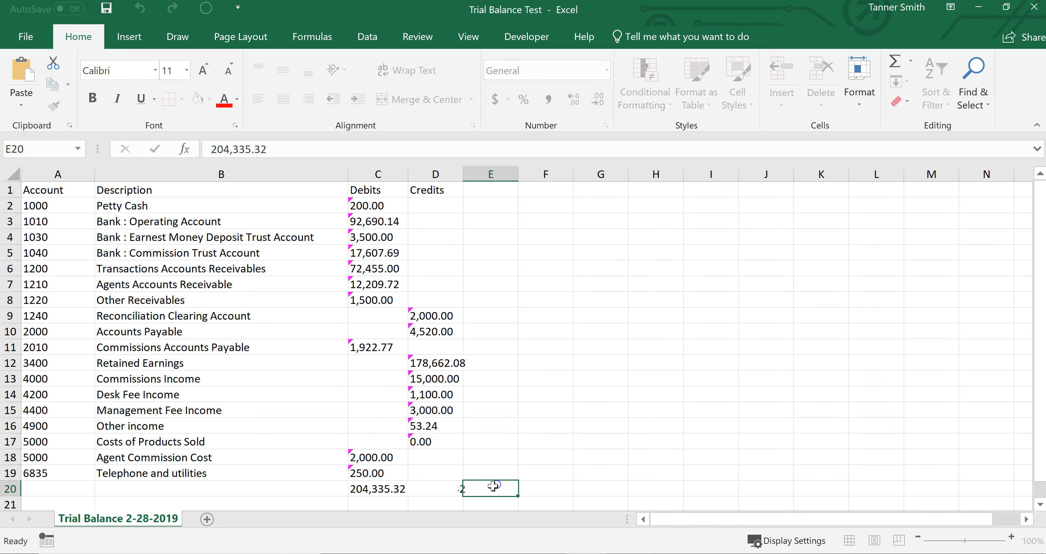
pyautogui.click(397, 490)
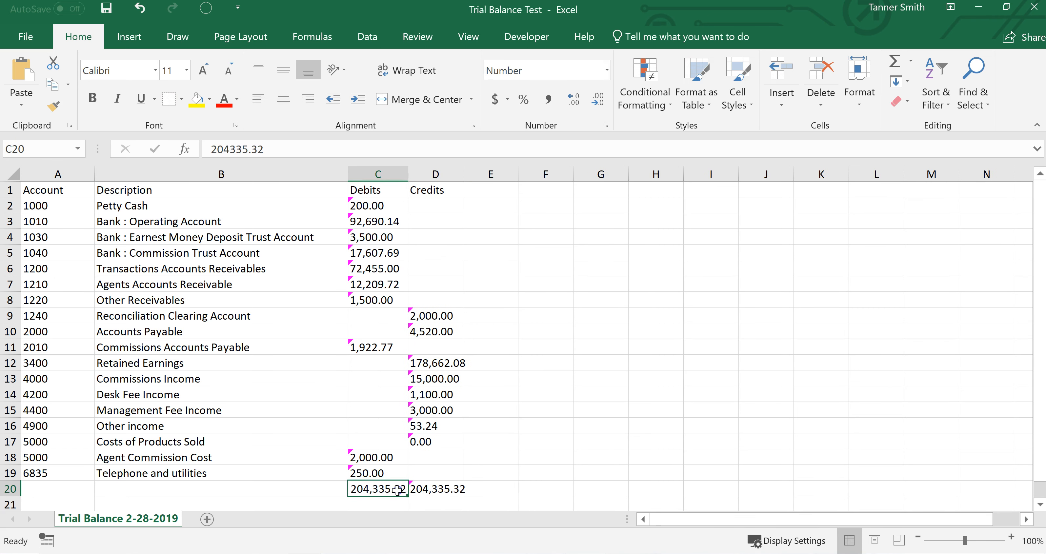
pyautogui.press('BackSpace')
pyautogui.press('Tab')
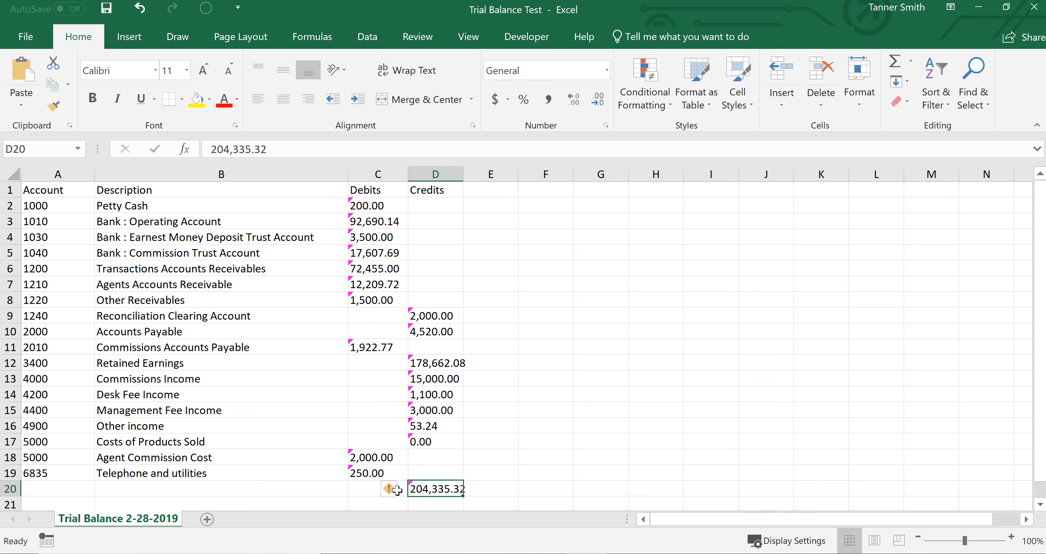
pyautogui.press('Down')
pyautogui.press('Up')
pyautogui.press('BackSpace')
pyautogui.click(527, 458)
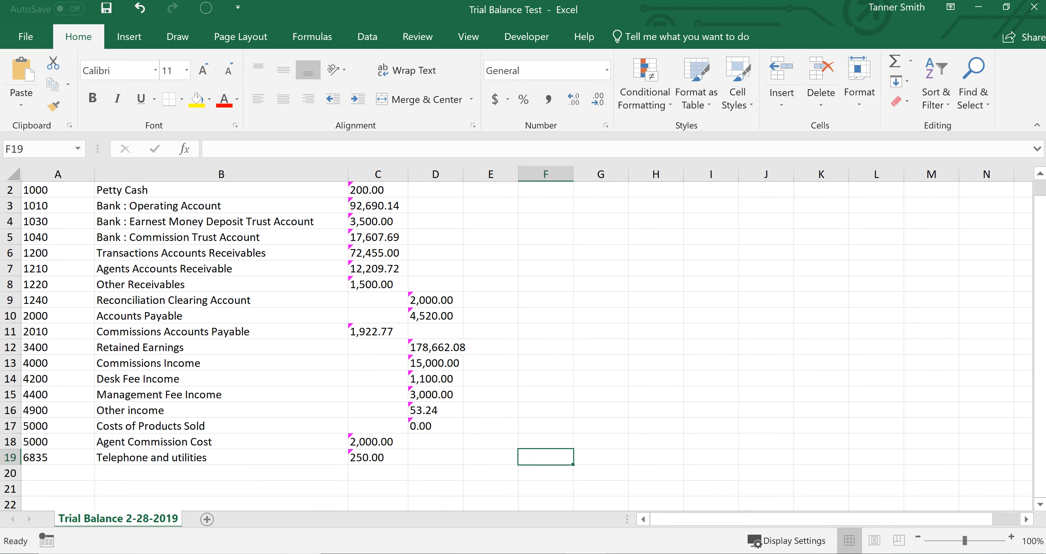
# - Switch to AcctFusion, open the Import Data page from the setup options, and read the required import file format
pyautogui.hotkey('alt', 'Tab')
pyautogui.scroll(5, 463, 430)
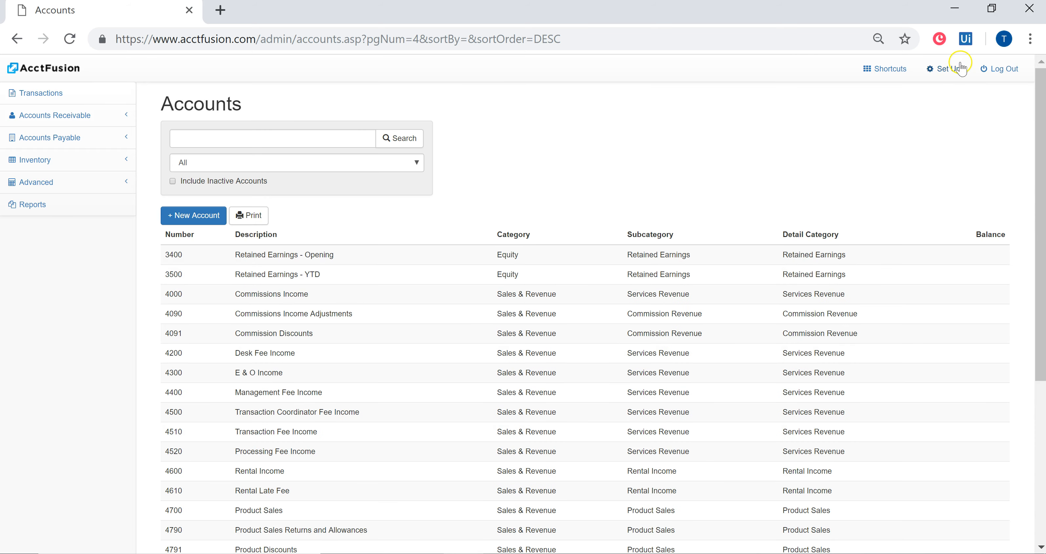
pyautogui.click(946, 69)
pyautogui.click(506, 210)
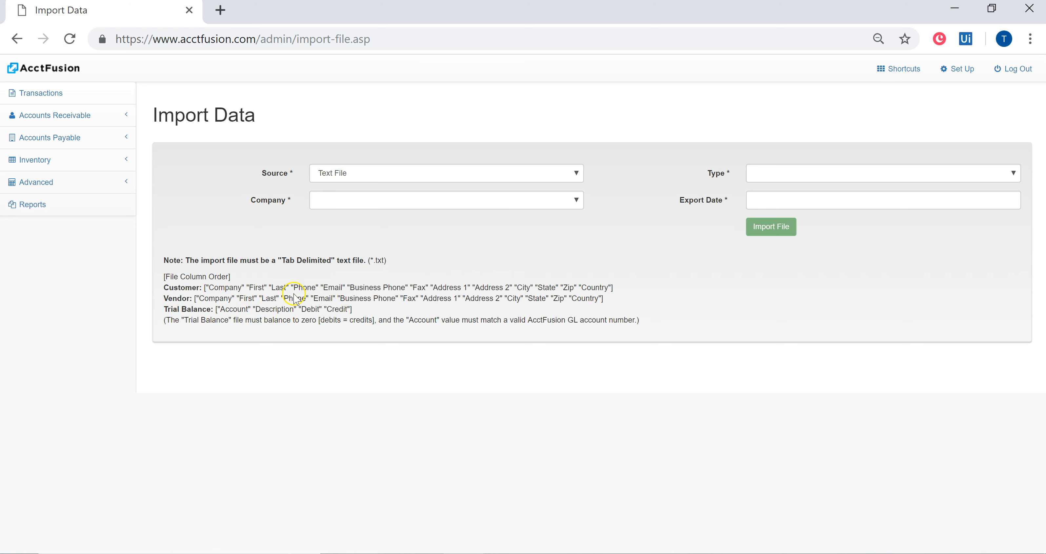
pyautogui.moveTo(195, 260); pyautogui.dragTo(377, 264)
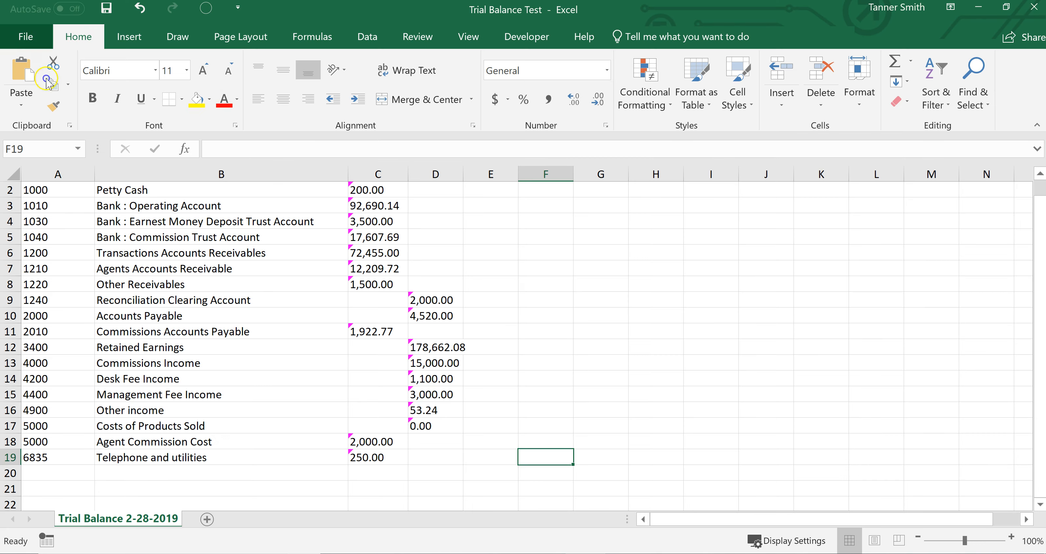
pyautogui.click(19, 39)
pyautogui.click(53, 179)
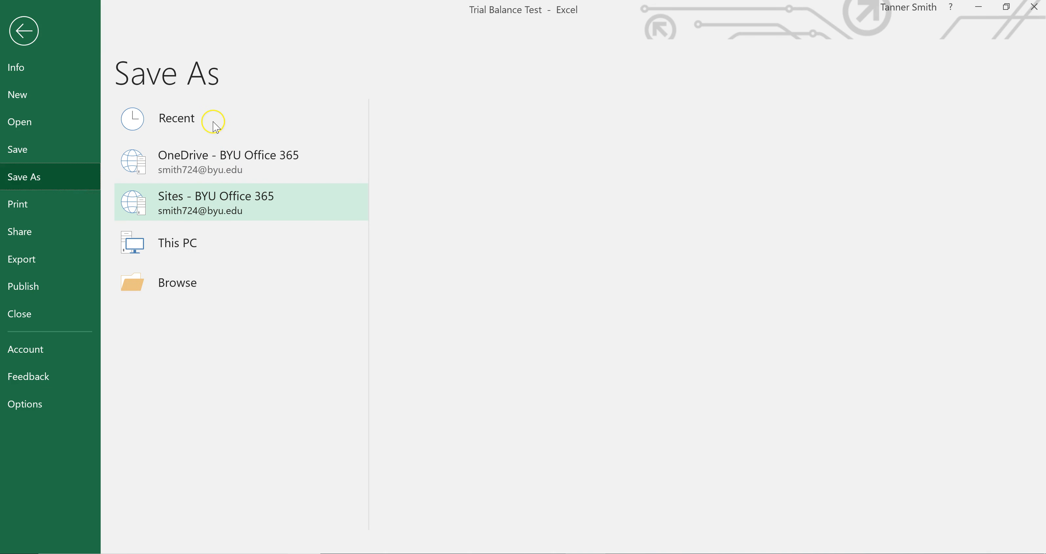
pyautogui.click(215, 242)
pyautogui.click(219, 243)
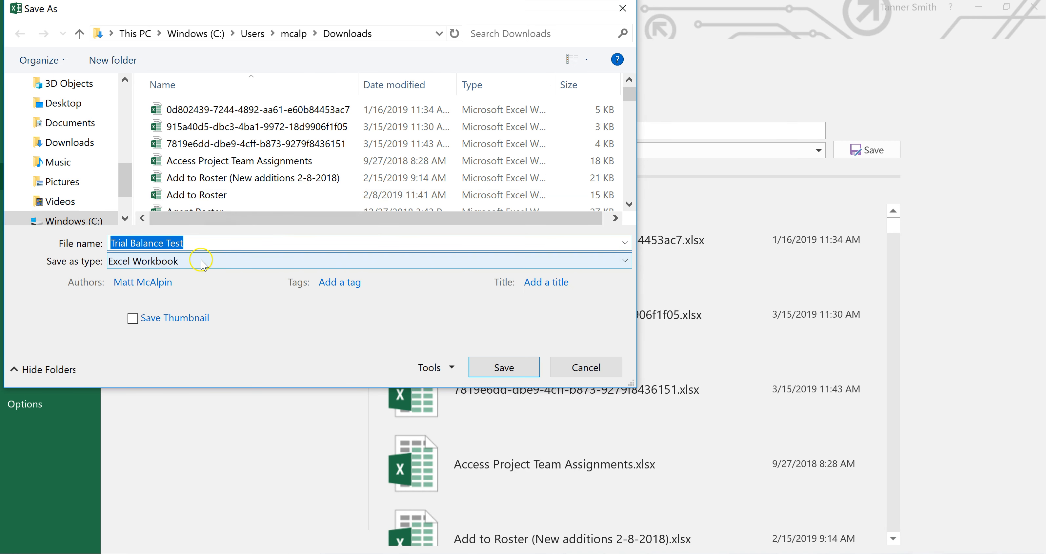
pyautogui.click(198, 265)
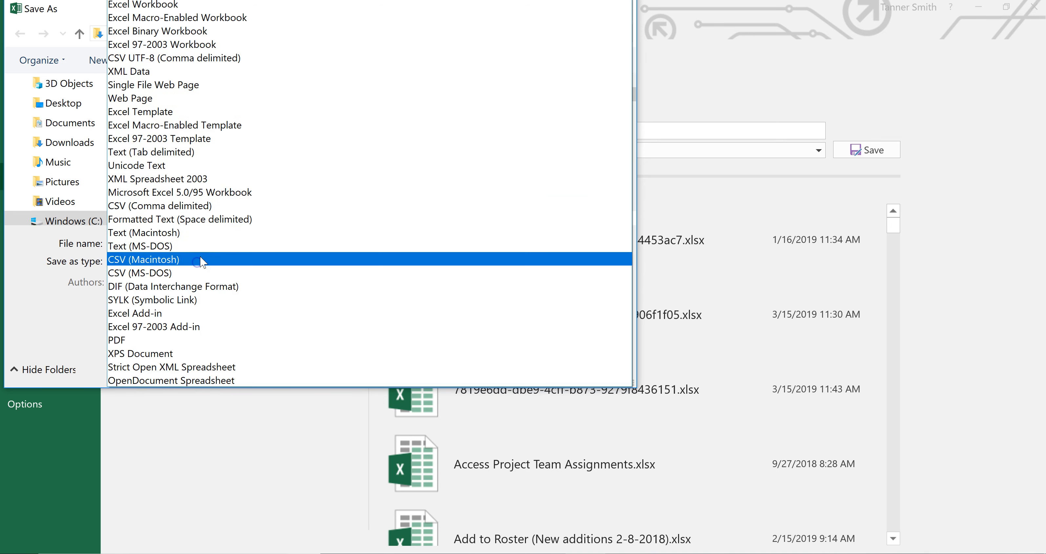
pyautogui.click(174, 152)
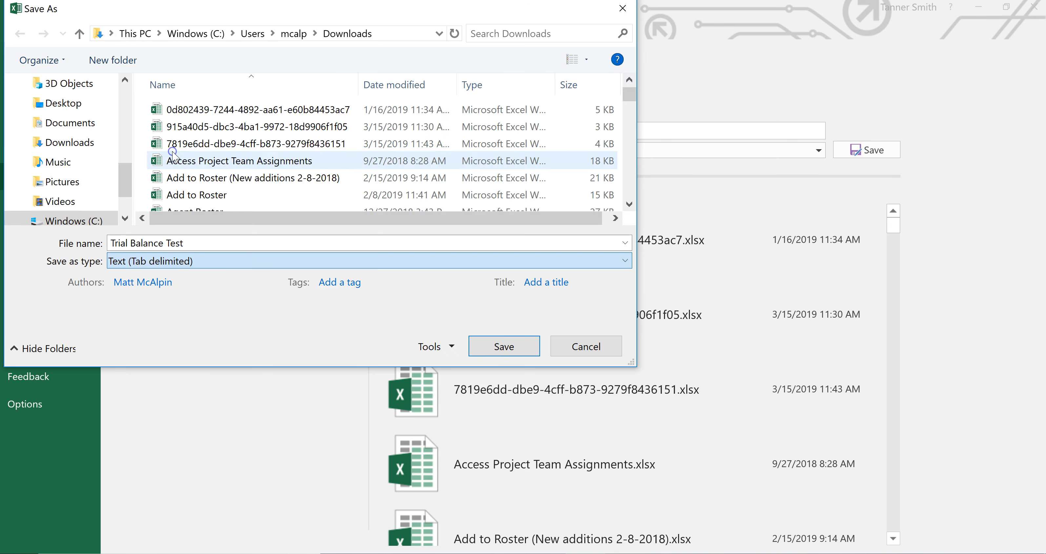
pyautogui.click(593, 349)
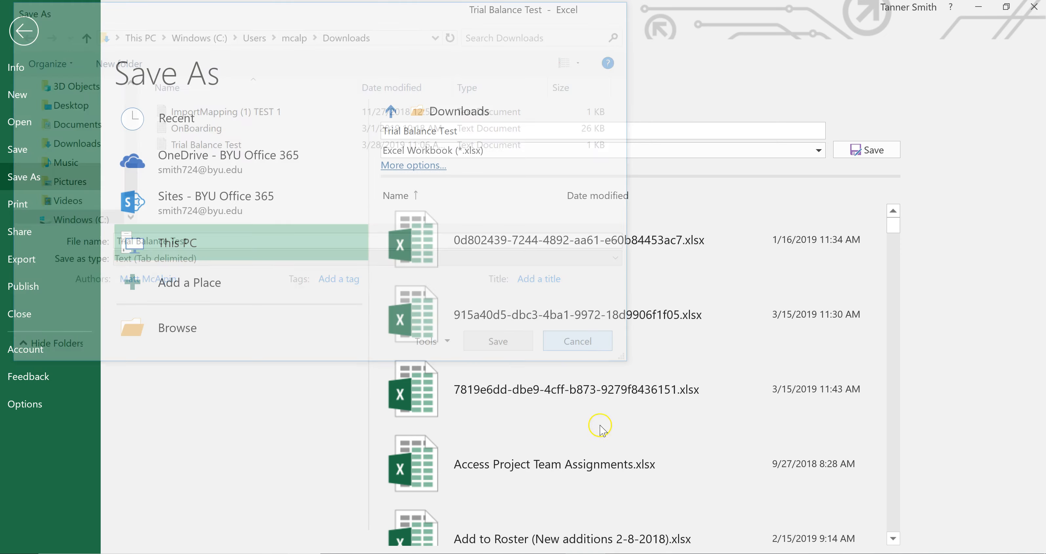
pyautogui.click(19, 37)
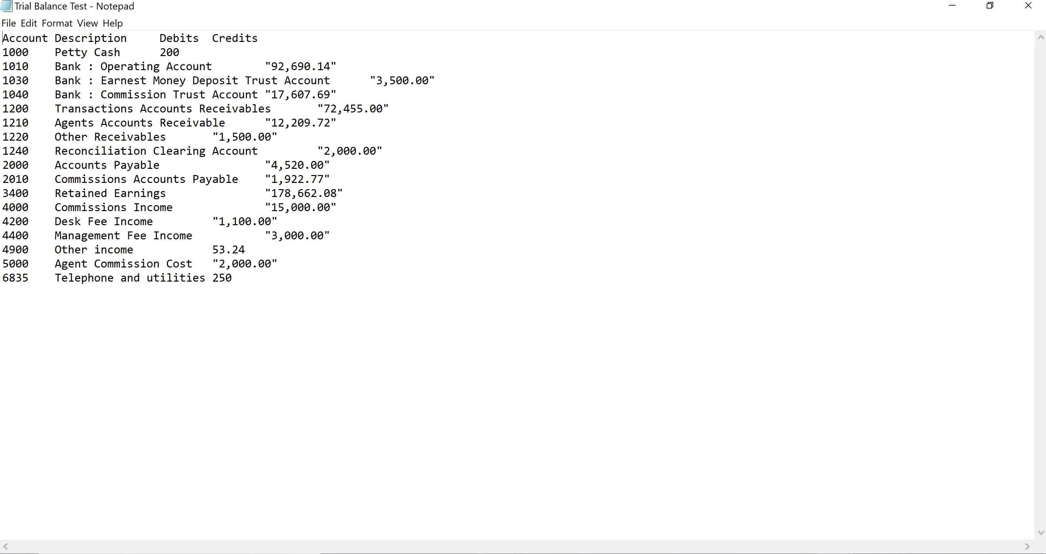
# - Switch to AcctFusion and set the import source to Text File, the company to Lake View Realty, and the type to Trial Balance
pyautogui.hotkey('alt', 'Tab')
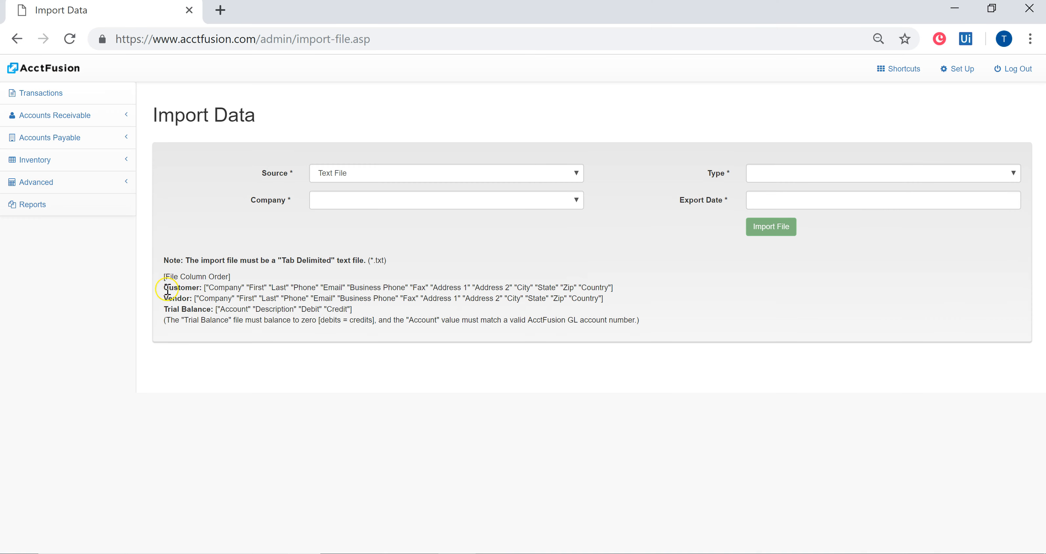
pyautogui.click(393, 178)
pyautogui.click(394, 160)
pyautogui.click(390, 200)
pyautogui.click(388, 262)
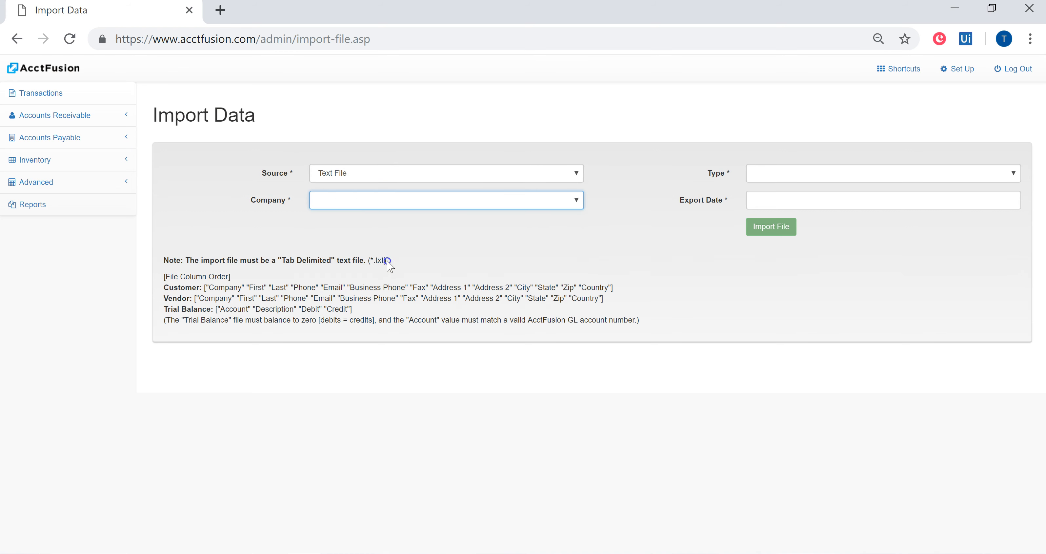
pyautogui.click(785, 172)
pyautogui.click(782, 277)
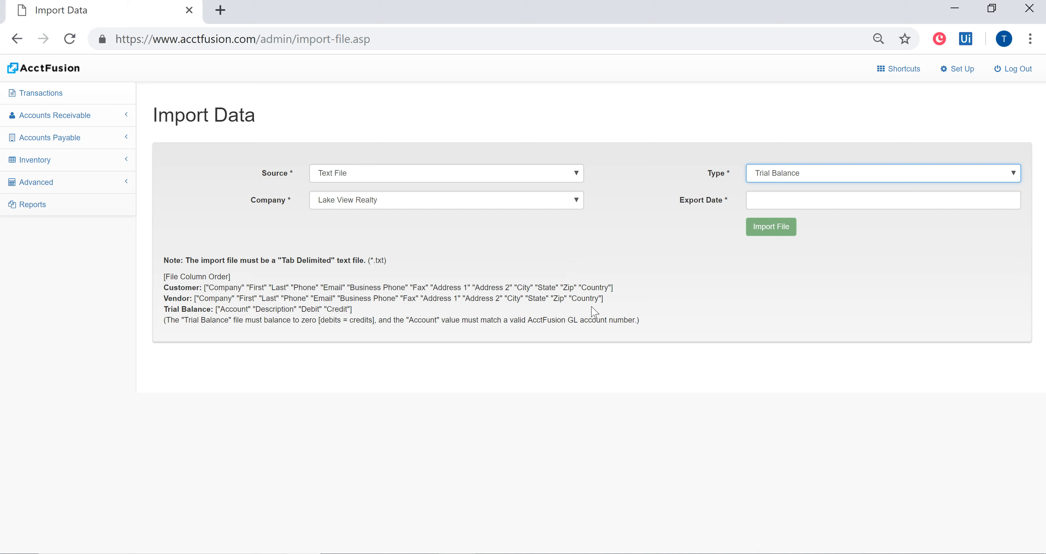
pyautogui.moveTo(216, 293); pyautogui.dragTo(607, 300)
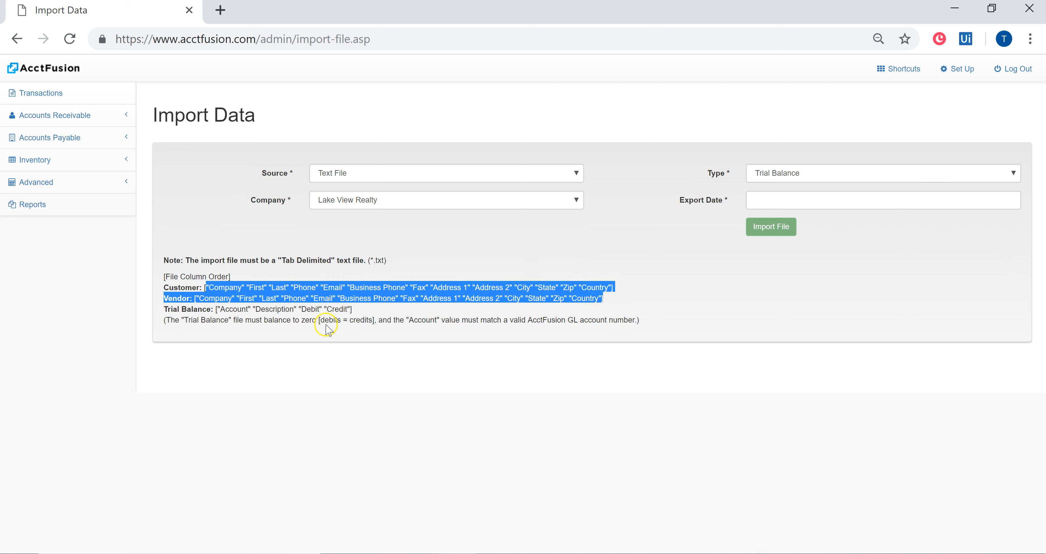
pyautogui.click(382, 312)
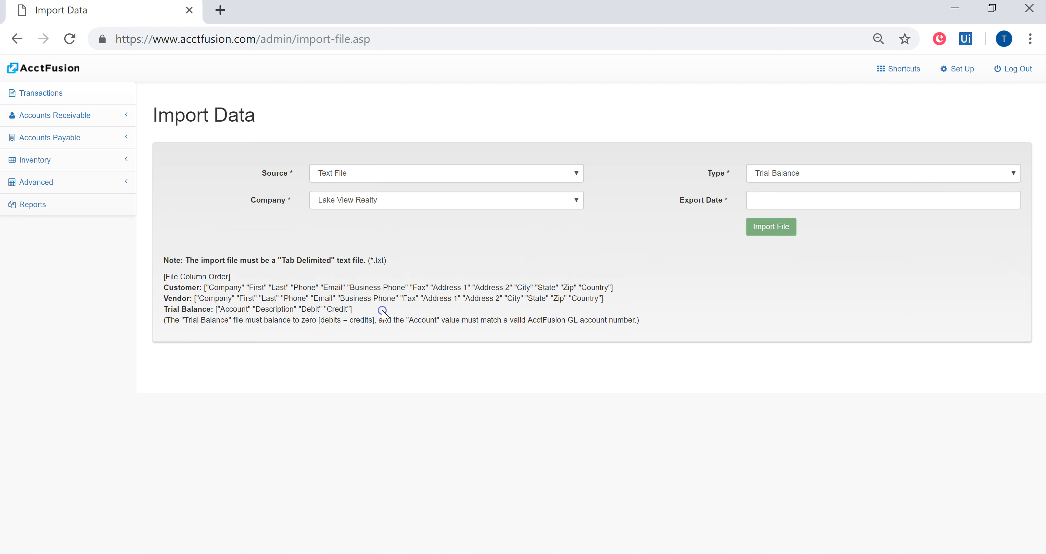
# - Set the export date of the trial balance import to 12/31/2018
pyautogui.click(795, 204)
pyautogui.click(767, 223)
pyautogui.click(761, 221)
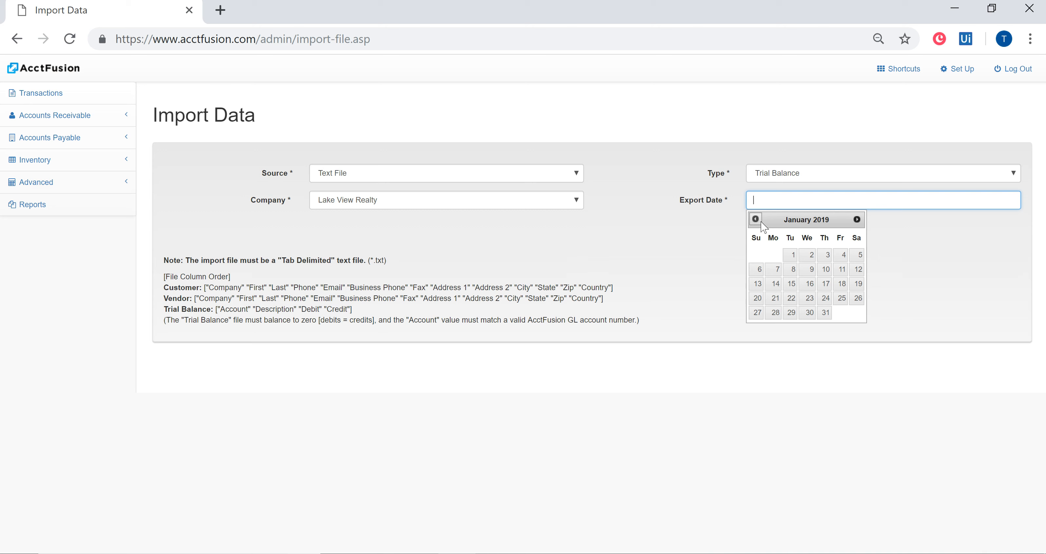
pyautogui.click(759, 221)
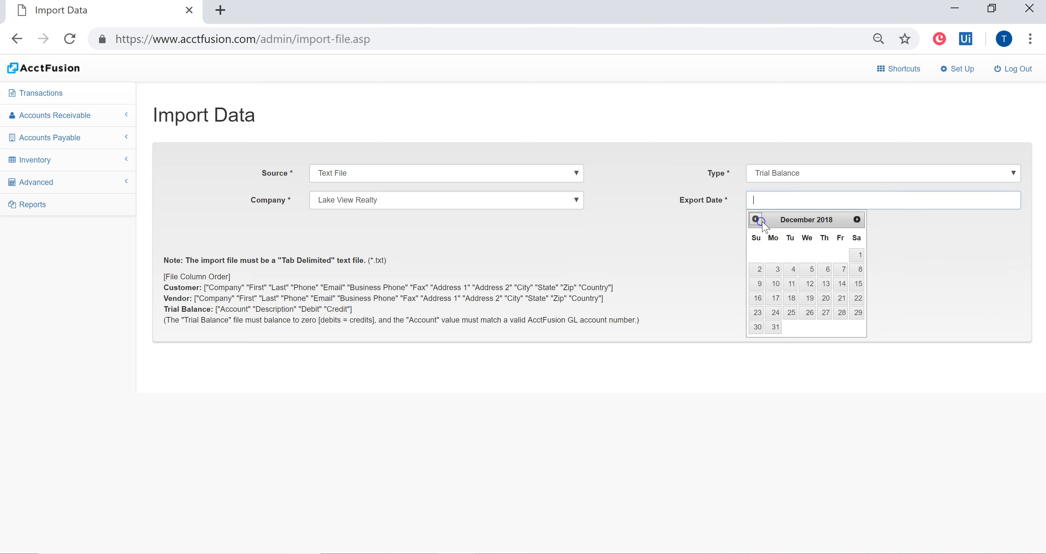
pyautogui.click(779, 330)
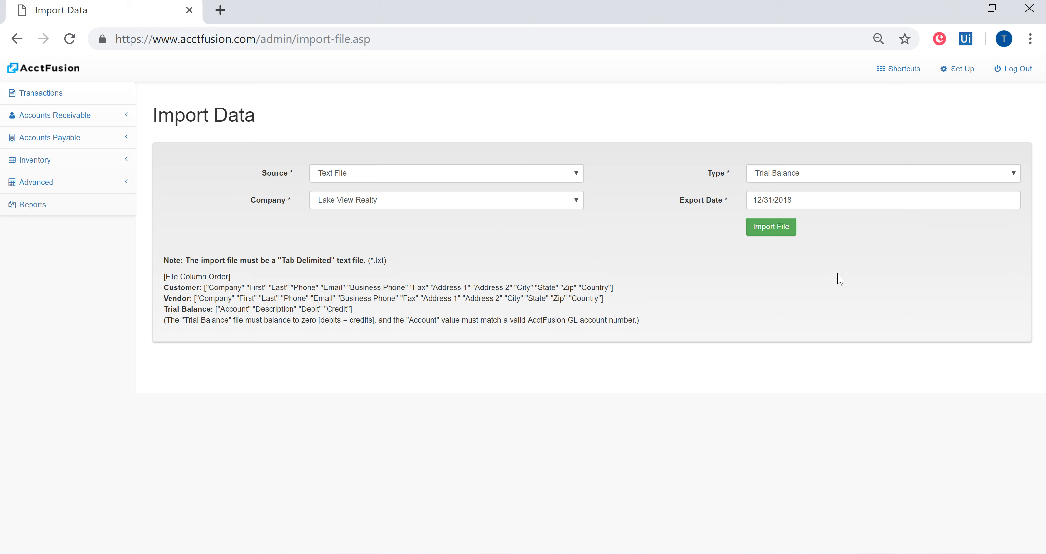
# - Change the export date of the import to 03/31/2019
pyautogui.click(816, 199)
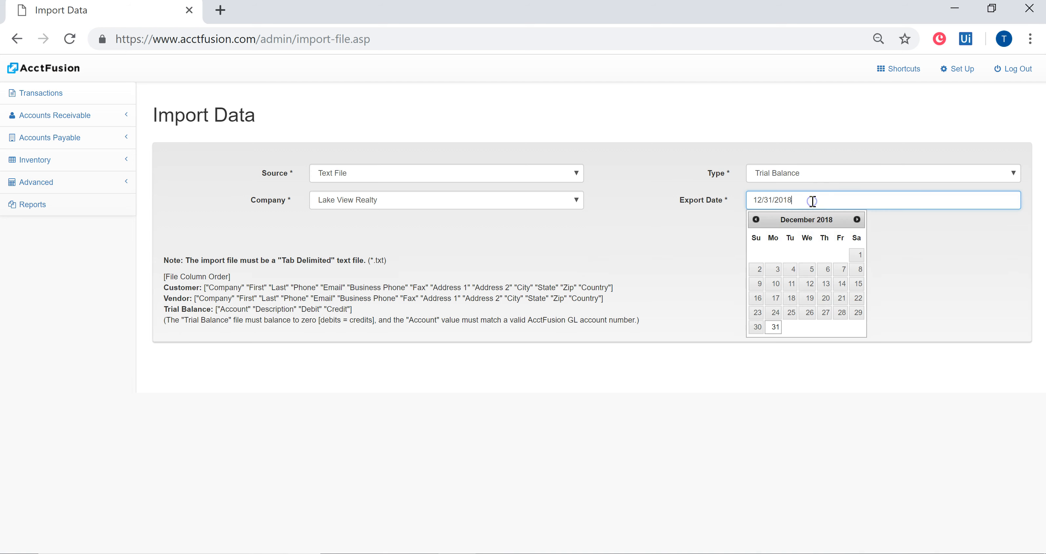
pyautogui.click(853, 220)
pyautogui.click(853, 221)
pyautogui.click(853, 220)
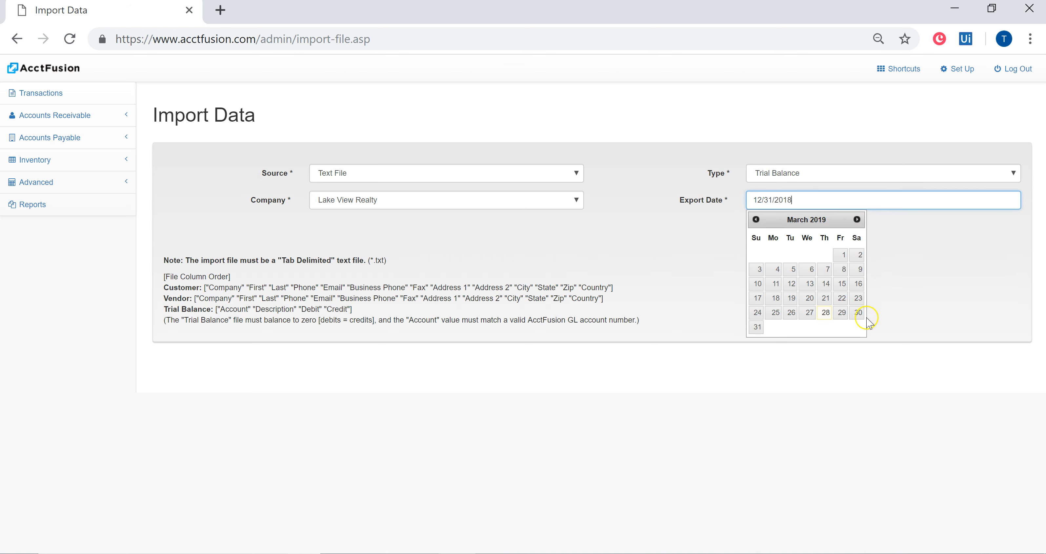
pyautogui.click(757, 327)
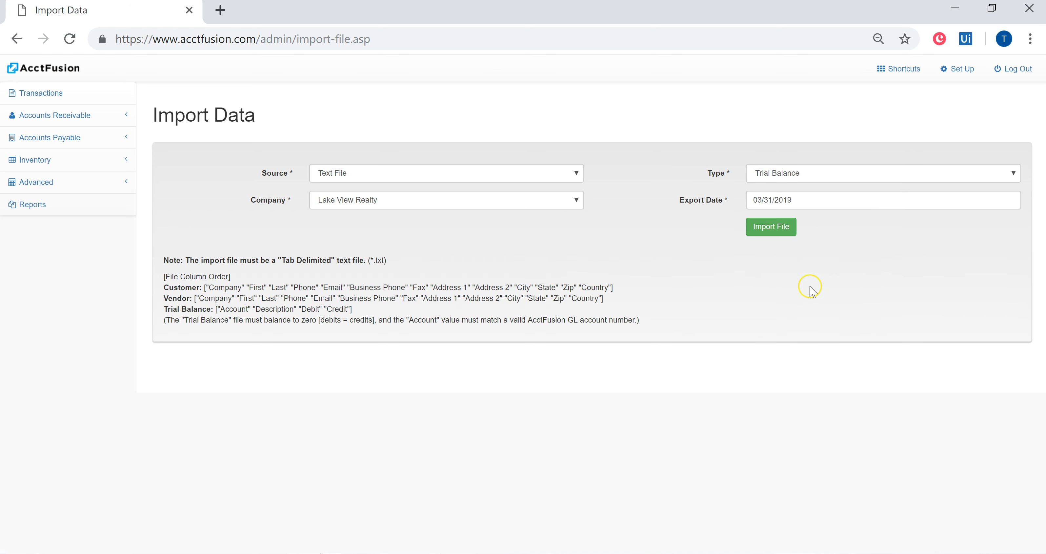
# - Set the export date back to the year end, 12/31/2018
pyautogui.click(798, 293)
pyautogui.click(801, 198)
pyautogui.click(756, 219)
pyautogui.click(755, 219)
pyautogui.click(755, 219)
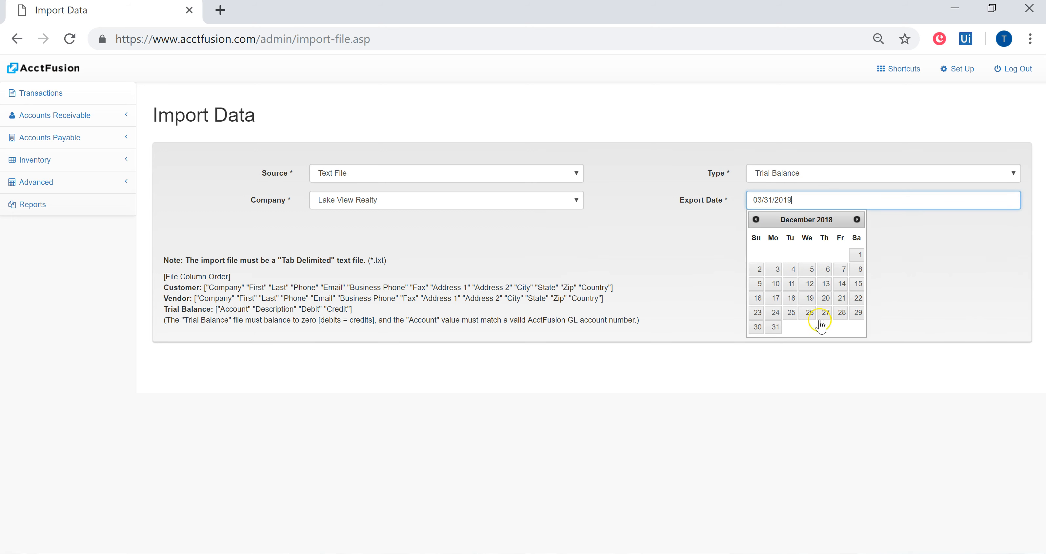
pyautogui.click(774, 327)
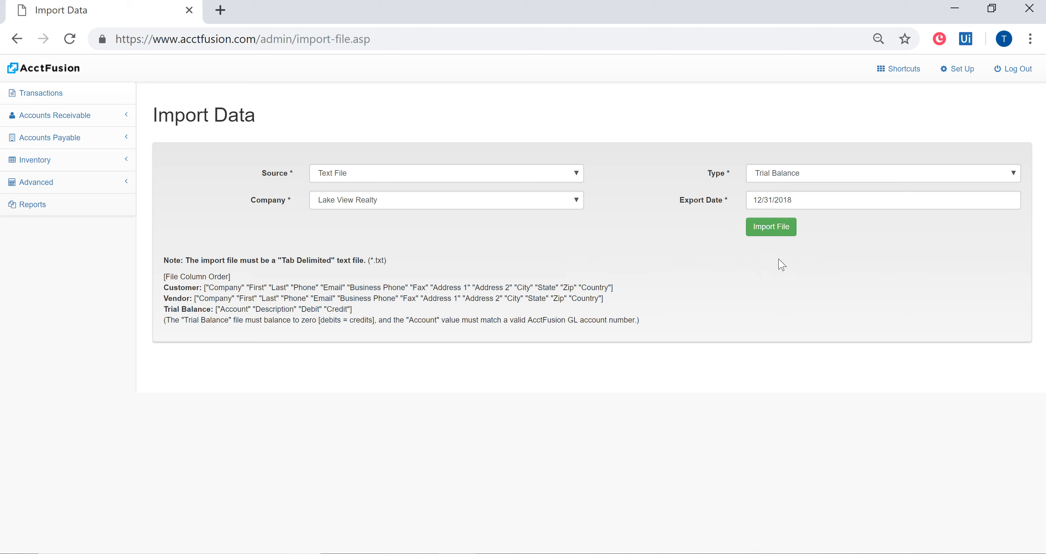
pyautogui.click(804, 199)
pyautogui.click(857, 219)
pyautogui.click(857, 219)
pyautogui.click(857, 220)
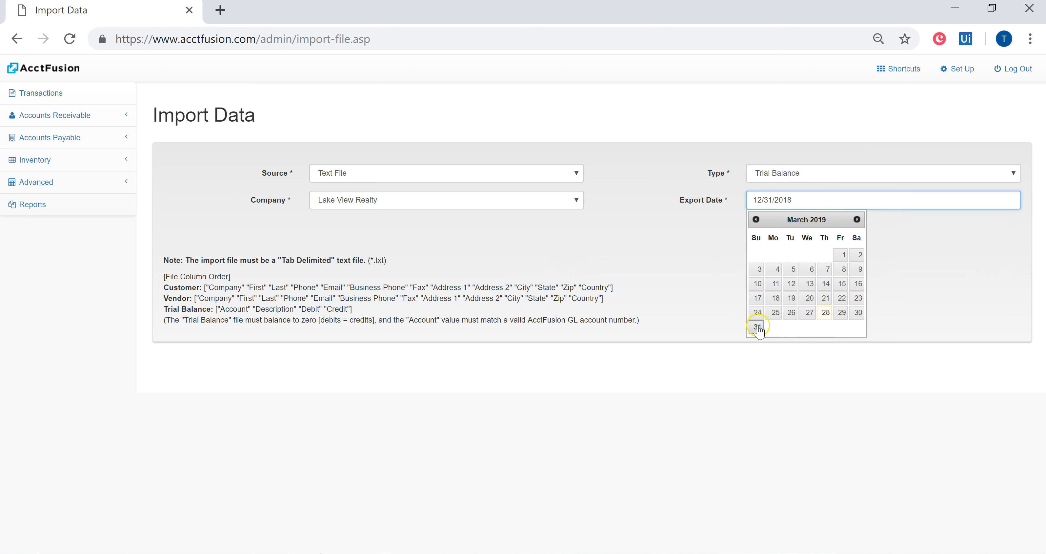
pyautogui.click(712, 251)
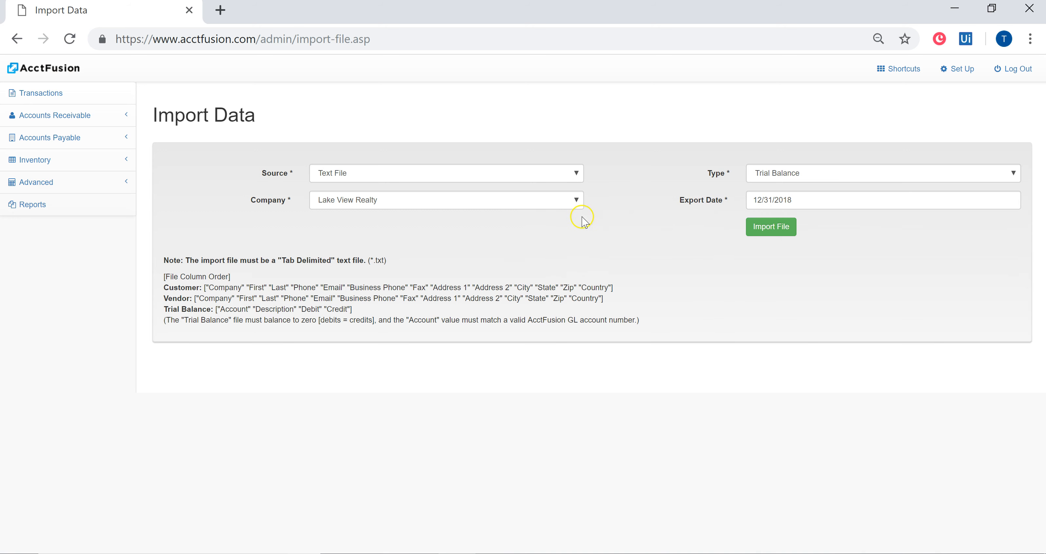
# - Import the trial balance text file from the Downloads folder
pyautogui.click(755, 230)
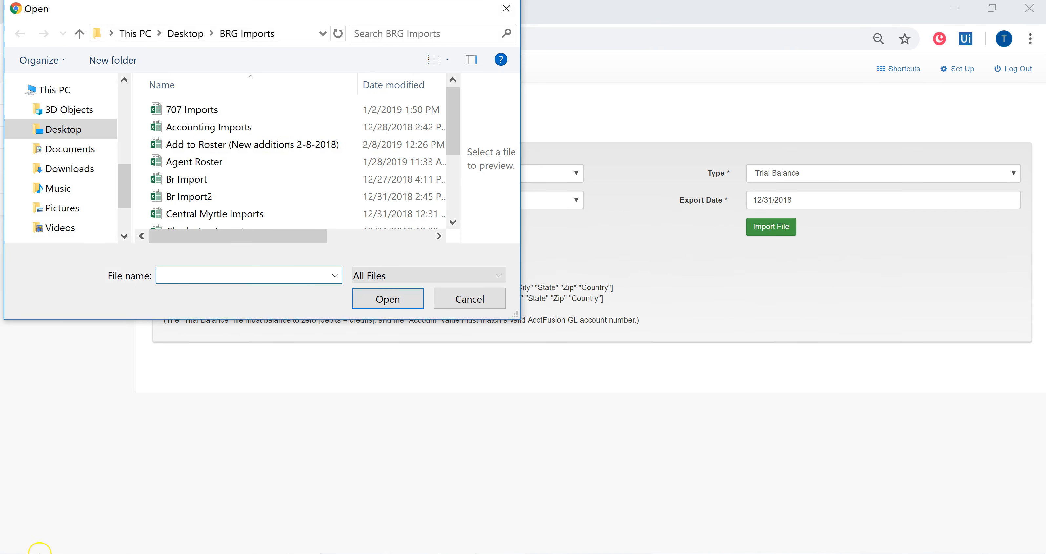
pyautogui.click(69, 168)
pyautogui.doubleClick(214, 118)
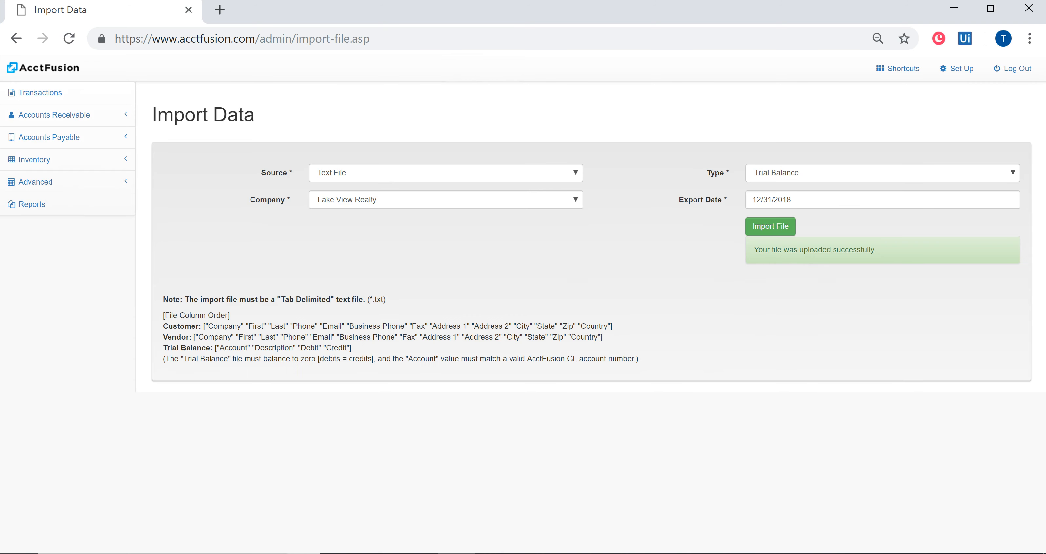
# - Open the Trial Balance Import entry dated 12/31/2018 from the journal entries
pyautogui.click(59, 185)
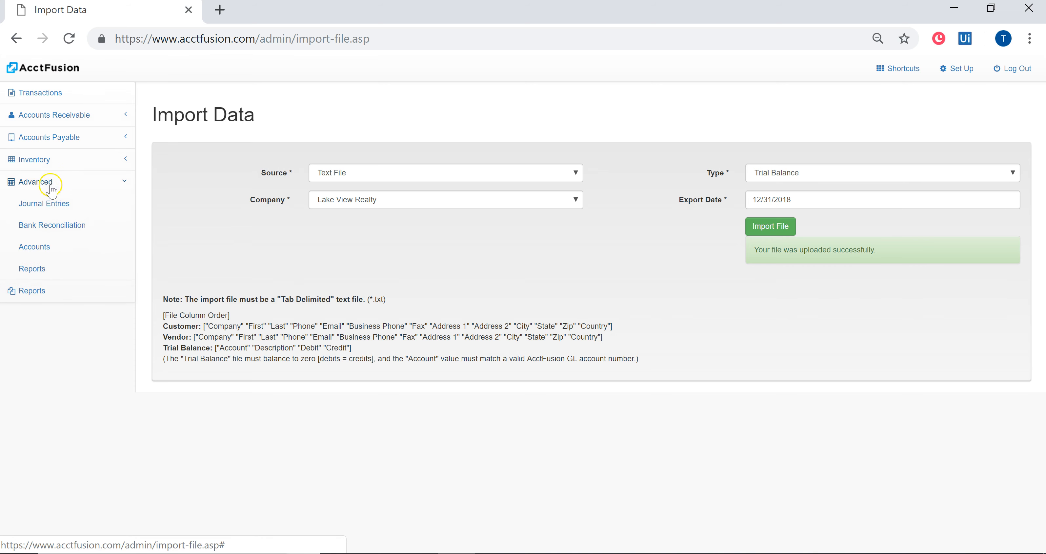
pyautogui.click(50, 207)
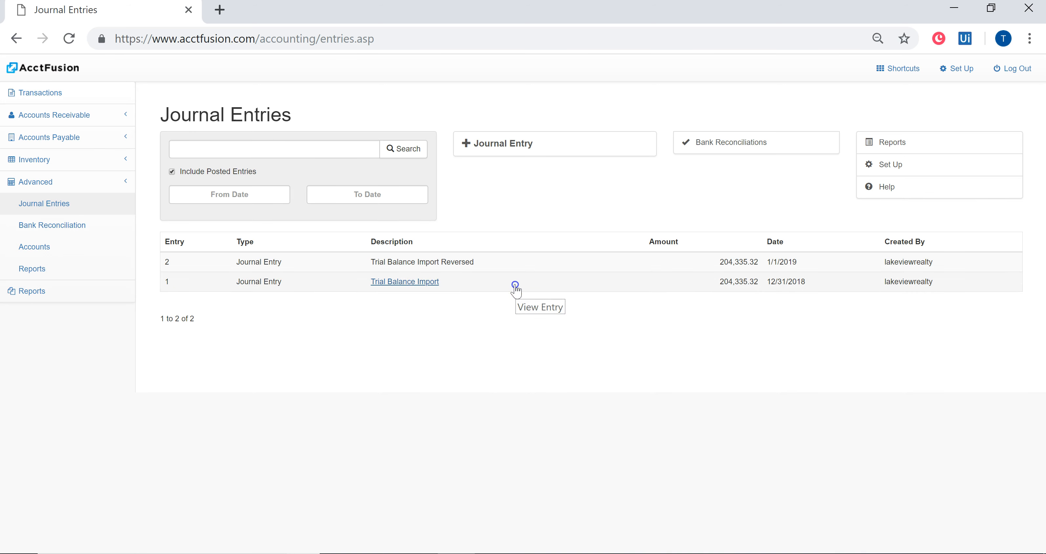
pyautogui.click(516, 289)
# - Review the account lines, debits and credits of the imported journal entry, and close it
pyautogui.scroll(-4, 273, 214)
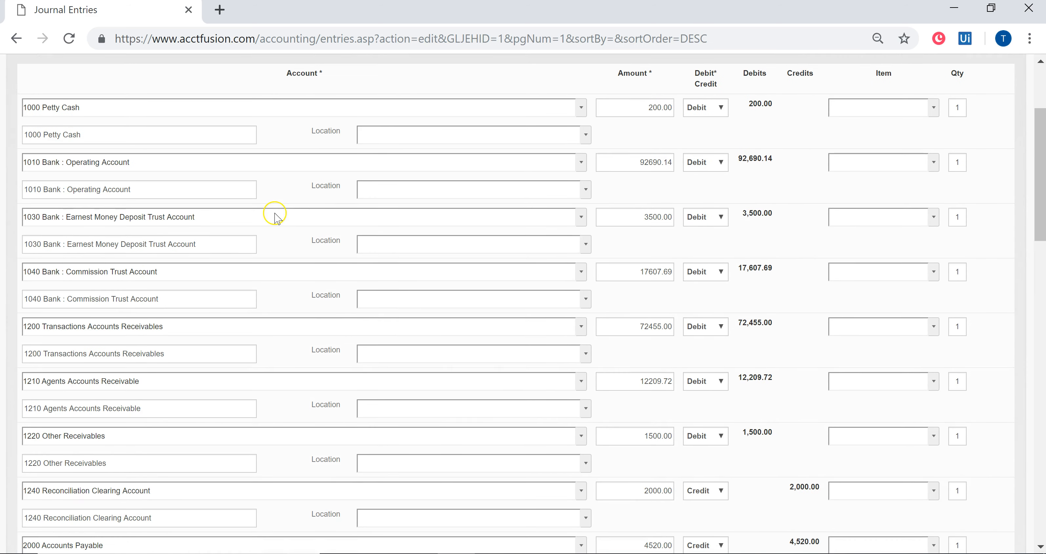
pyautogui.scroll(-14, 773, 397)
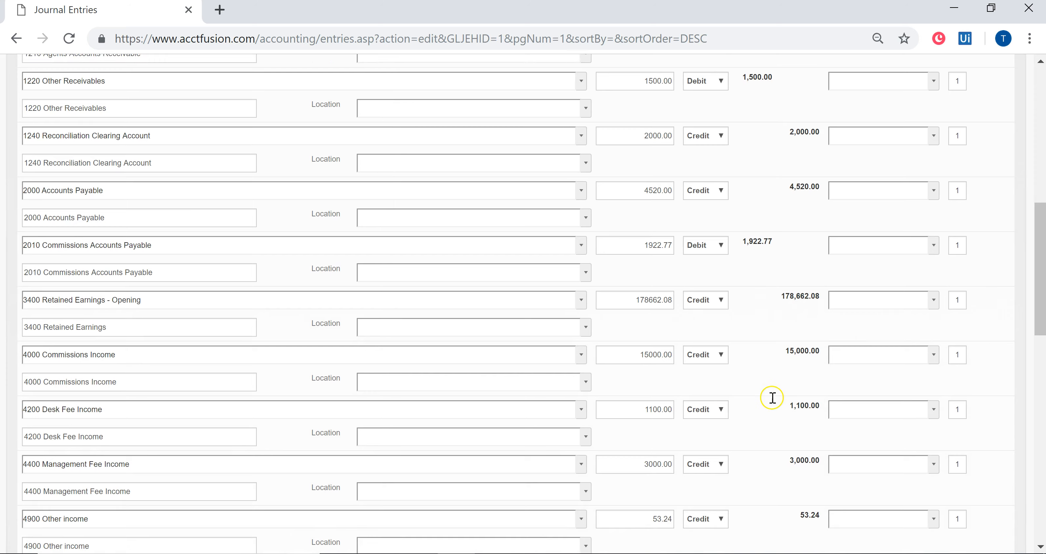
pyautogui.scroll(7, 773, 397)
pyautogui.scroll(11, 772, 397)
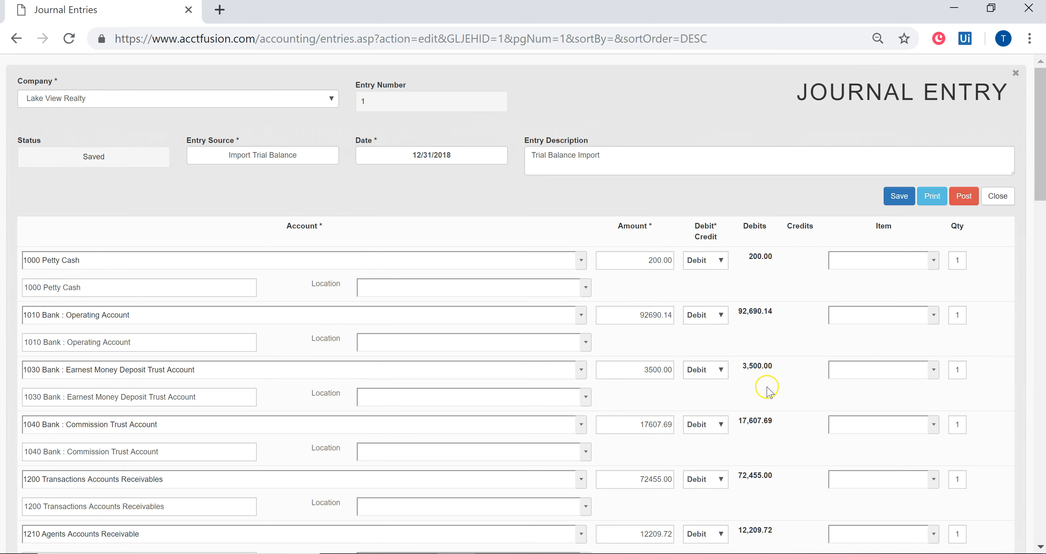
pyautogui.scroll(-3, 675, 355)
pyautogui.scroll(-12, 318, 306)
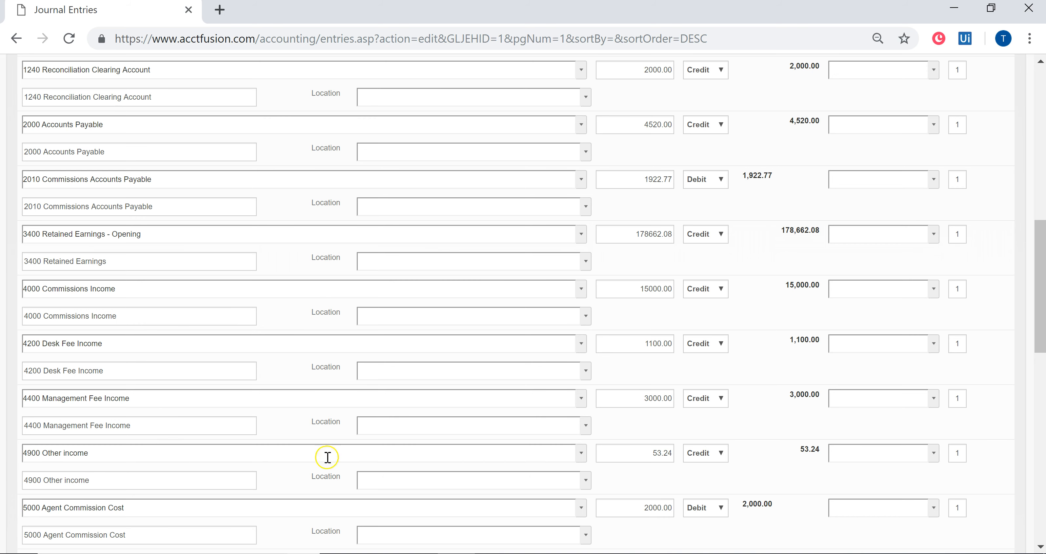
pyautogui.scroll(6, 246, 386)
pyautogui.scroll(8, 247, 388)
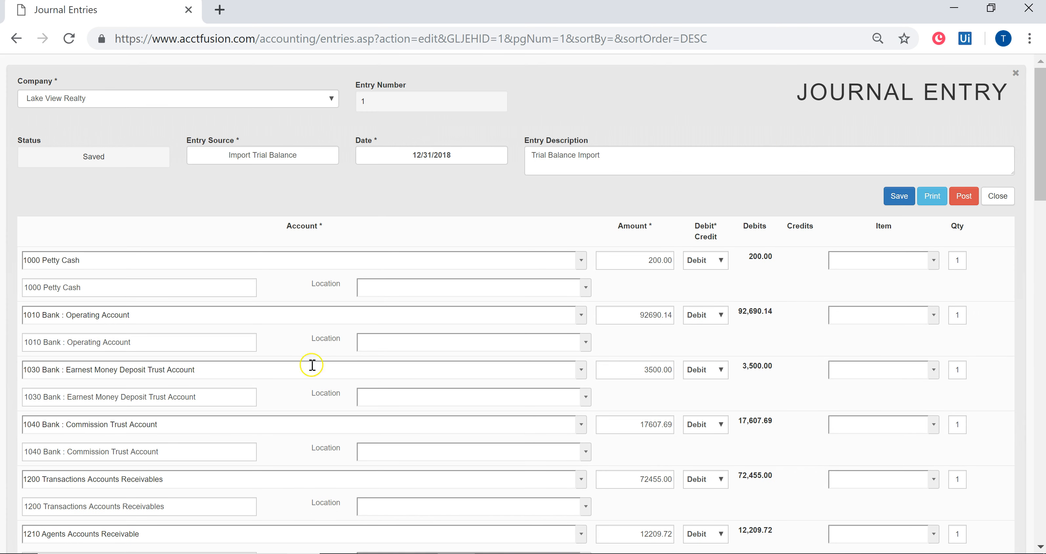
pyautogui.click(1016, 73)
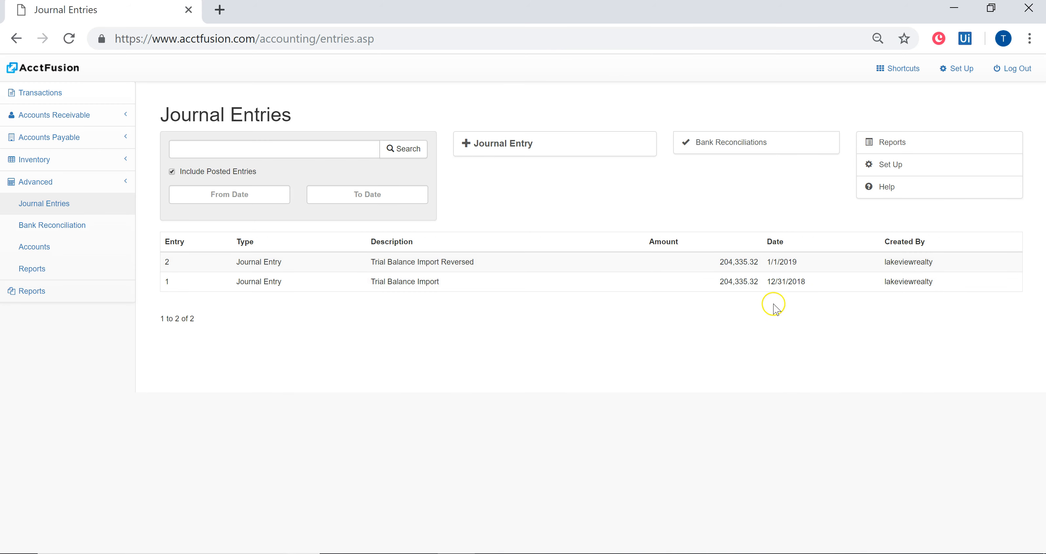
pyautogui.click(785, 286)
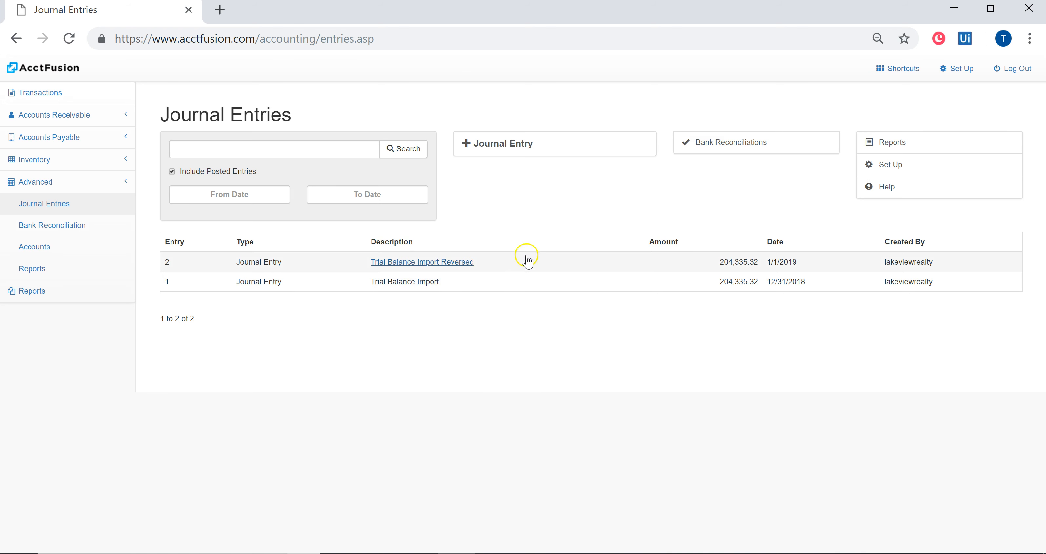
# - Check the last year end date in Lake View Realty's company settings, and return to the home page
pyautogui.click(956, 69)
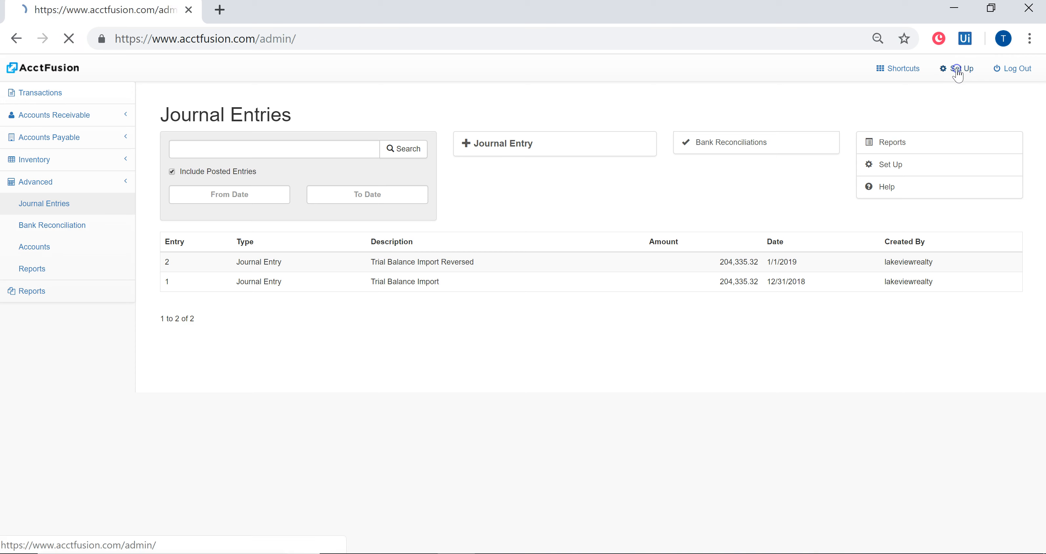
pyautogui.click(311, 208)
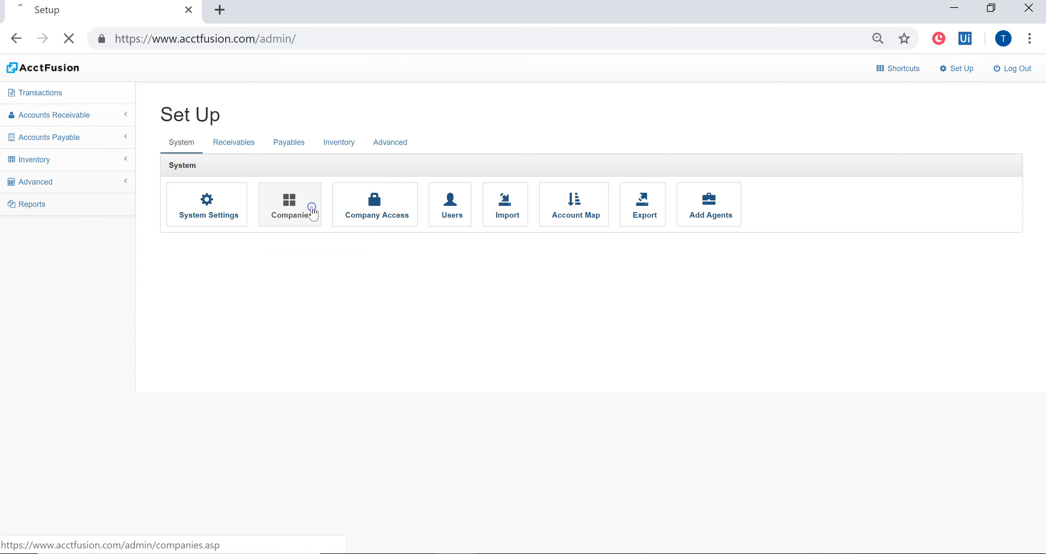
pyautogui.click(432, 199)
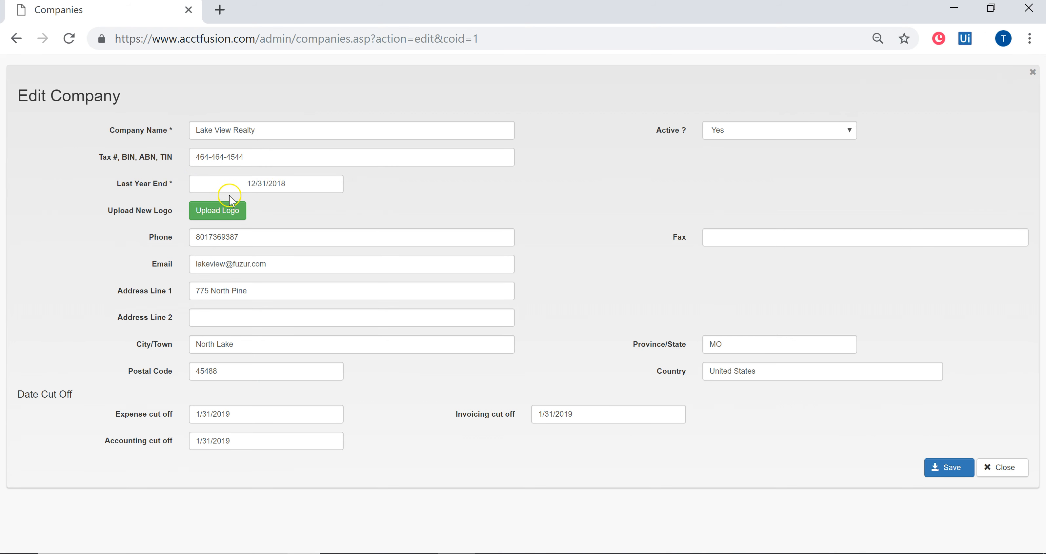
pyautogui.click(1033, 72)
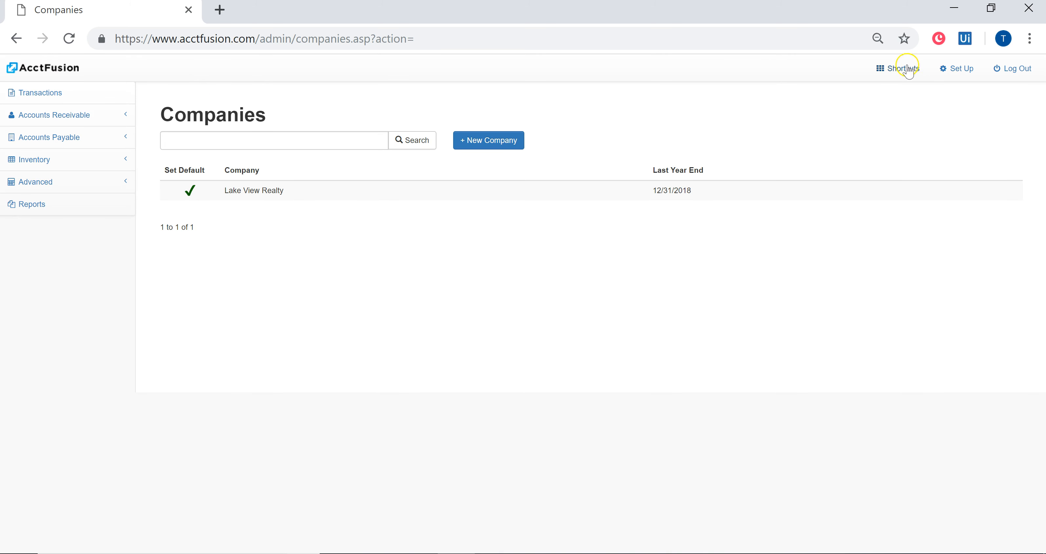
pyautogui.click(77, 182)
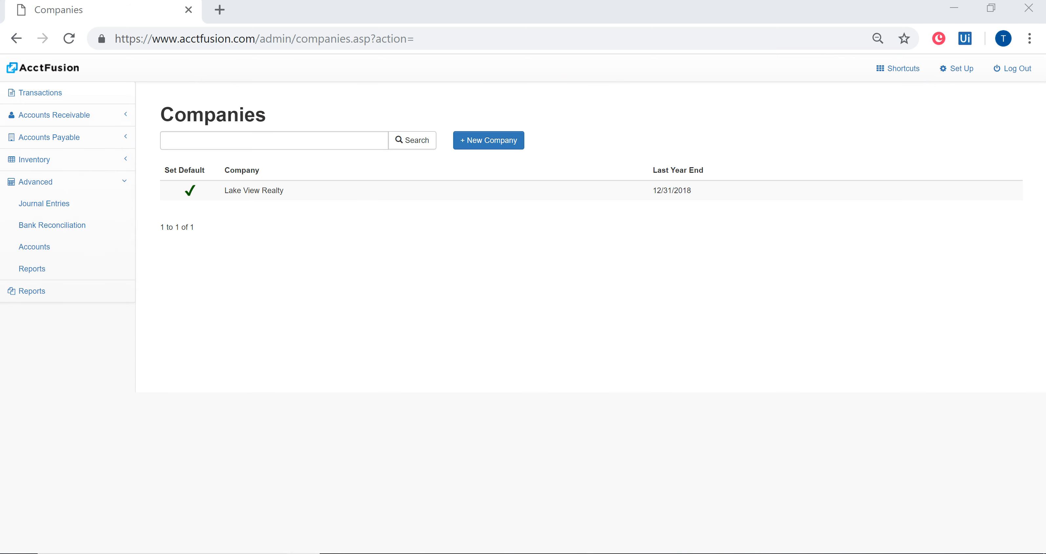
pyautogui.click(69, 70)
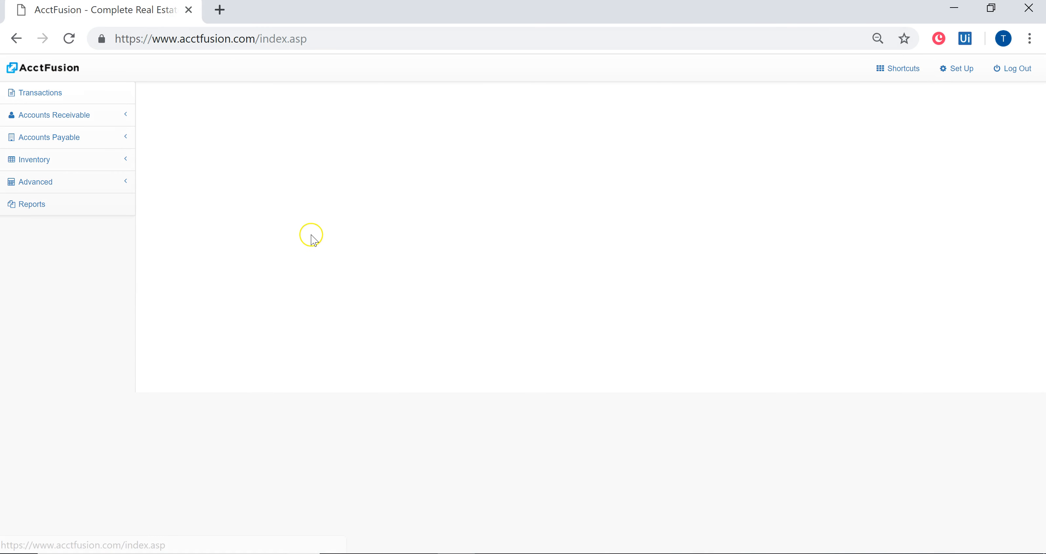